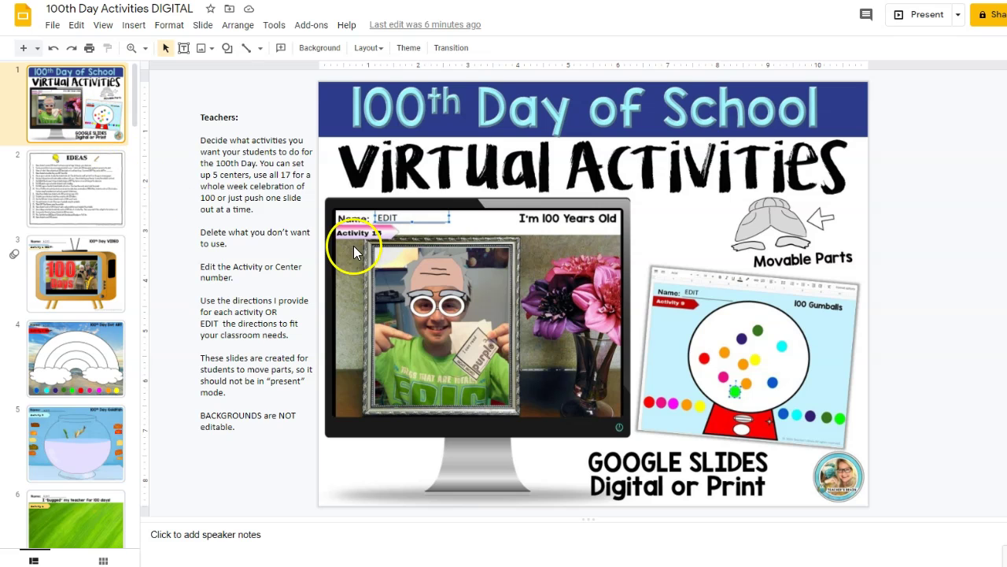
Browse the title, VIDEO and Dot Art slides, ending on slide 2, the IDEAS list
click(72, 188)
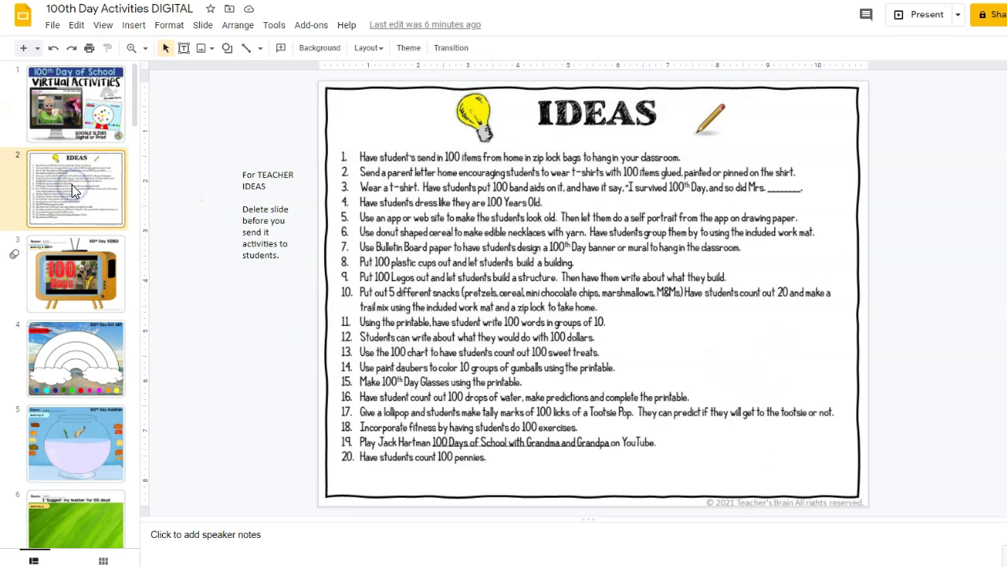
click(83, 121)
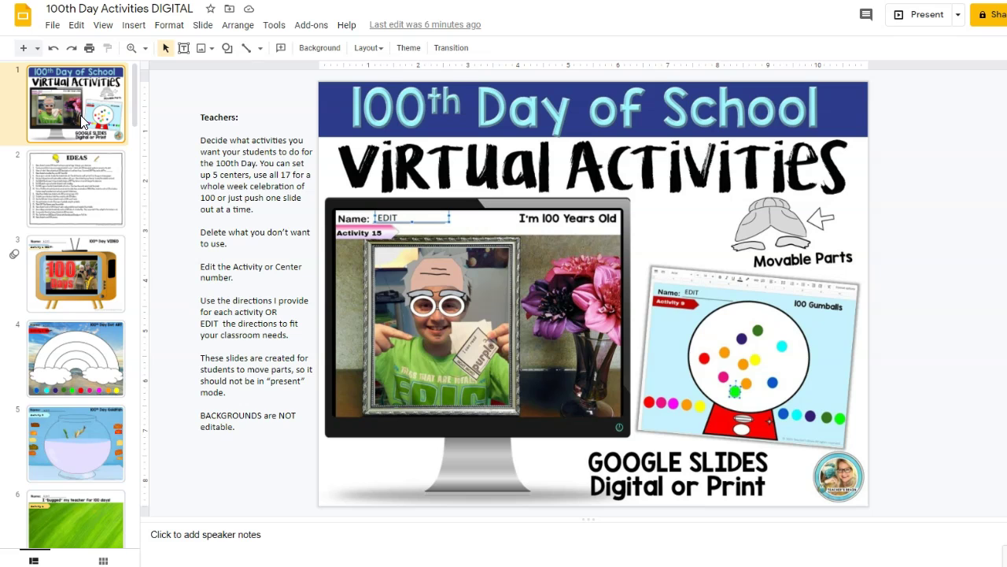
click(104, 255)
click(107, 347)
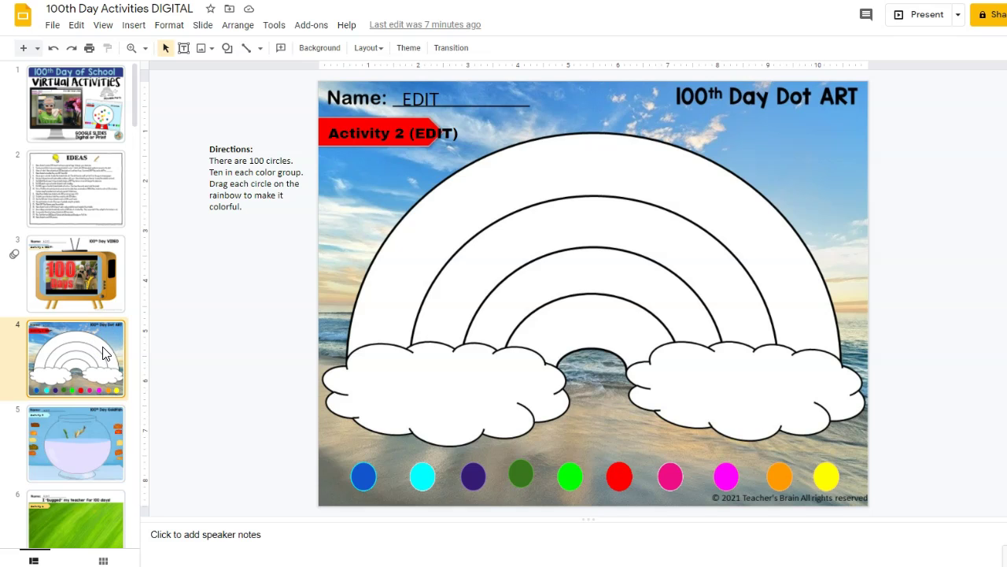
click(100, 118)
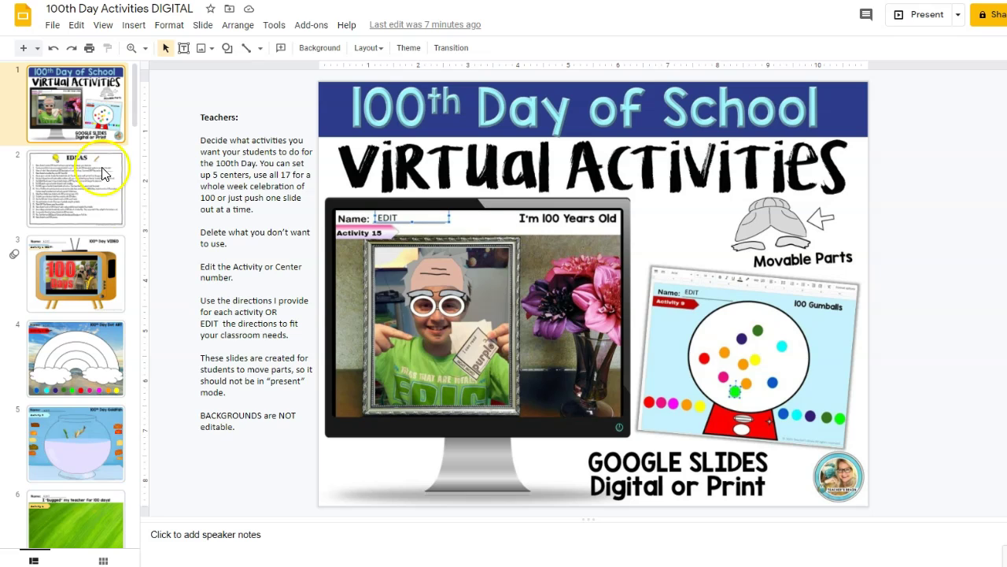
click(98, 206)
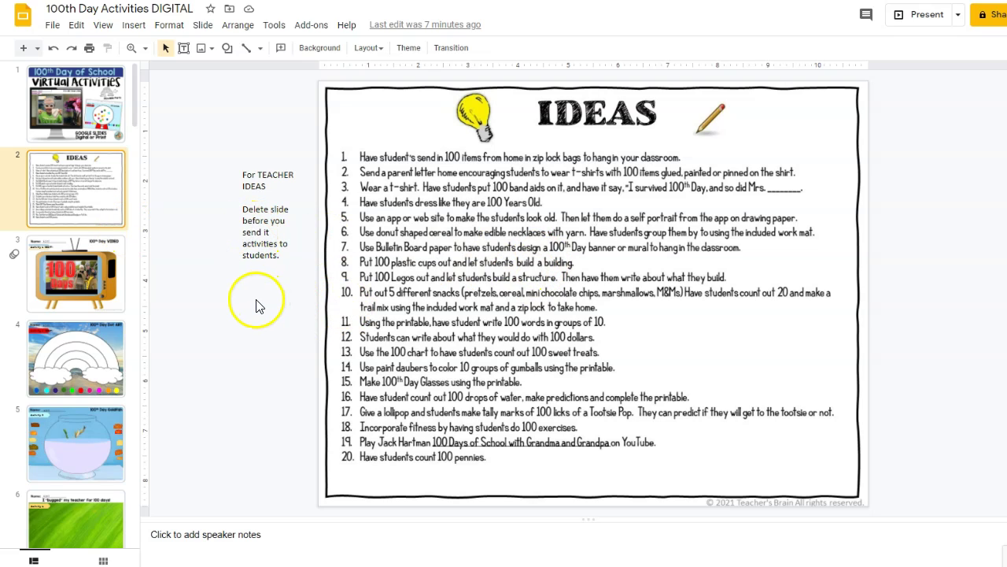
On slide 3, select the editable Activity 1 label and the embedded '100 Days' video
click(102, 272)
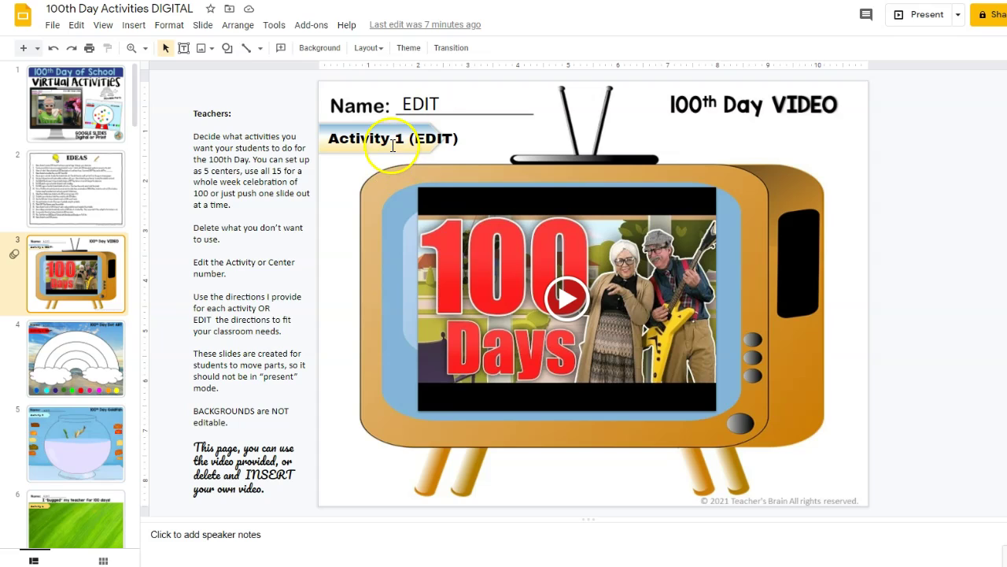
click(344, 140)
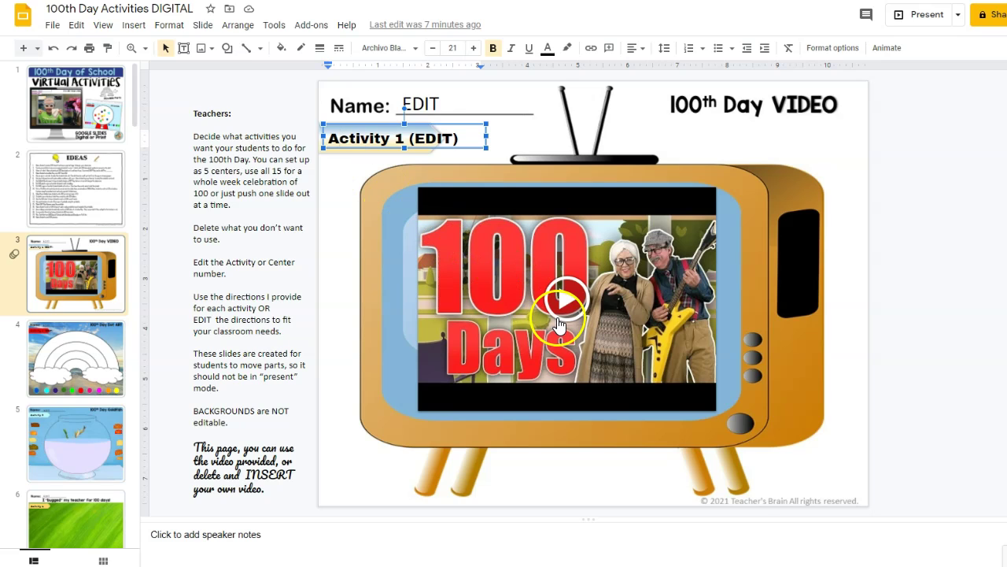
click(598, 314)
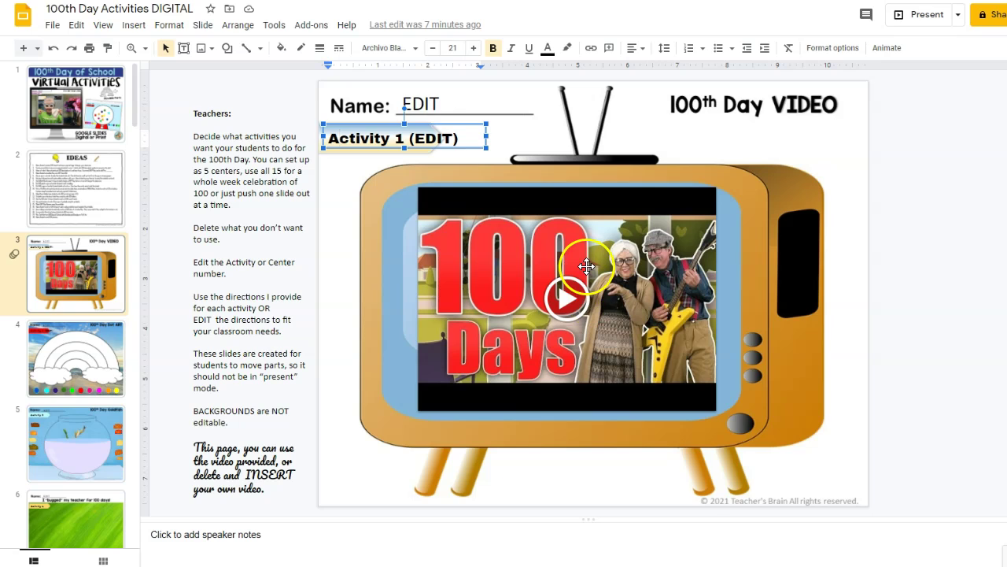
click(597, 229)
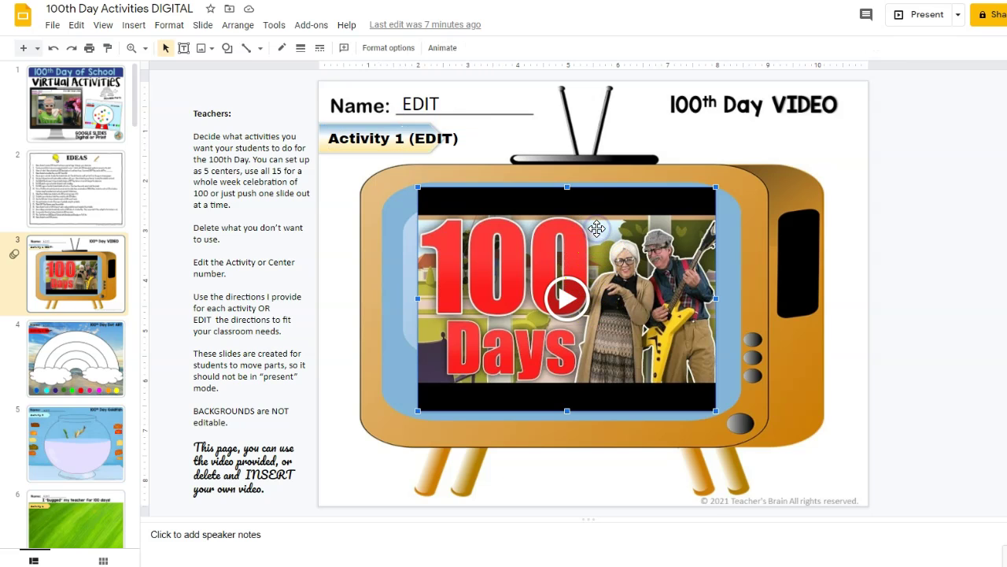
click(120, 28)
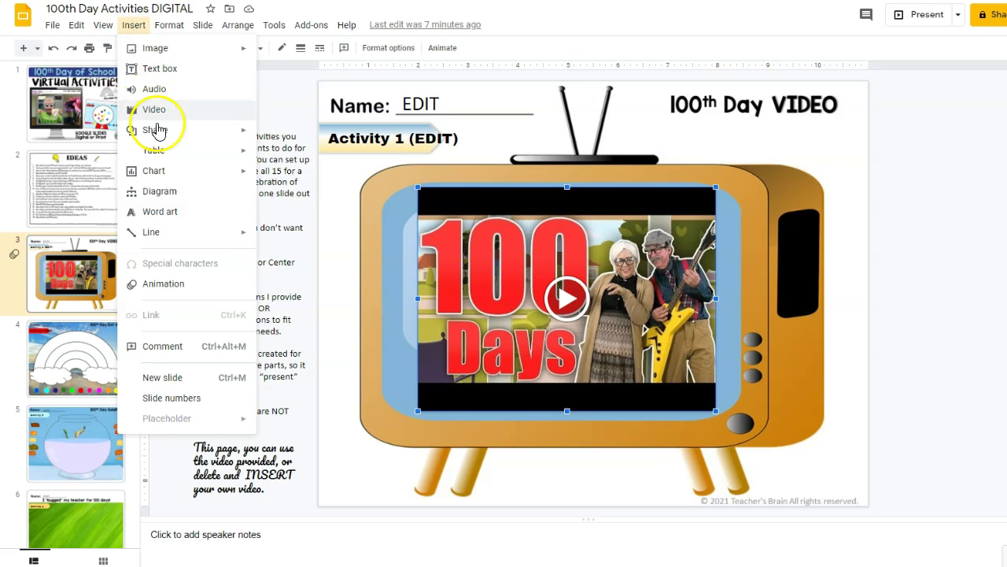
click(346, 236)
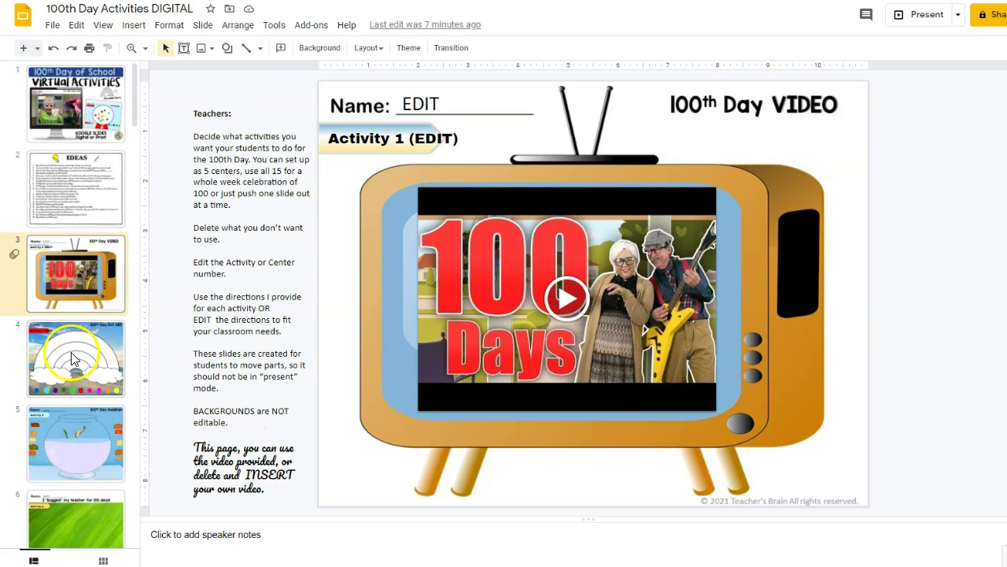
On the Dot Art slide, drag several blue dots and a cyan dot onto the rainbow
click(72, 358)
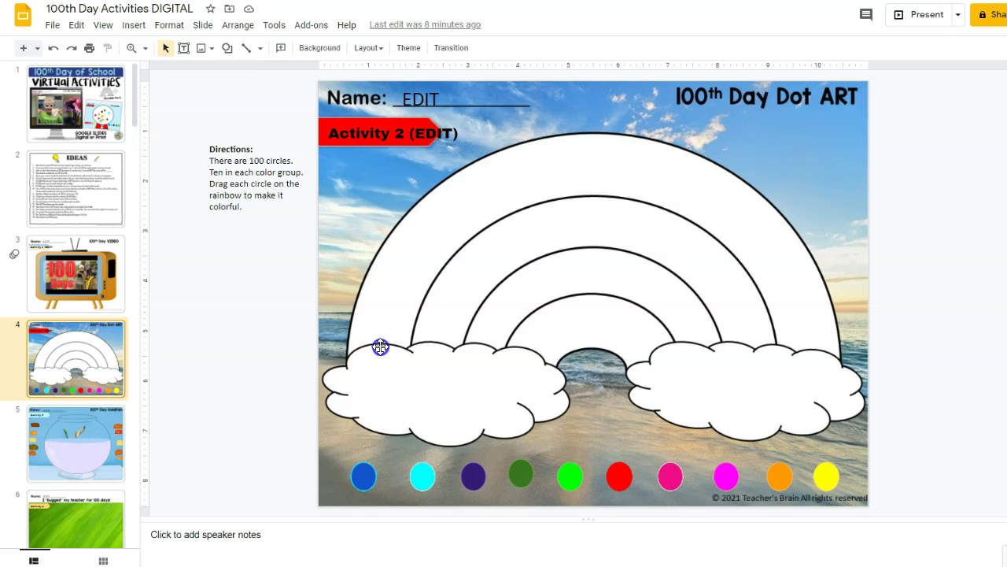
drag(380, 347, 377, 331)
drag(360, 473, 394, 291)
drag(384, 463, 397, 259)
drag(364, 476, 409, 200)
drag(364, 476, 645, 166)
drag(363, 473, 716, 211)
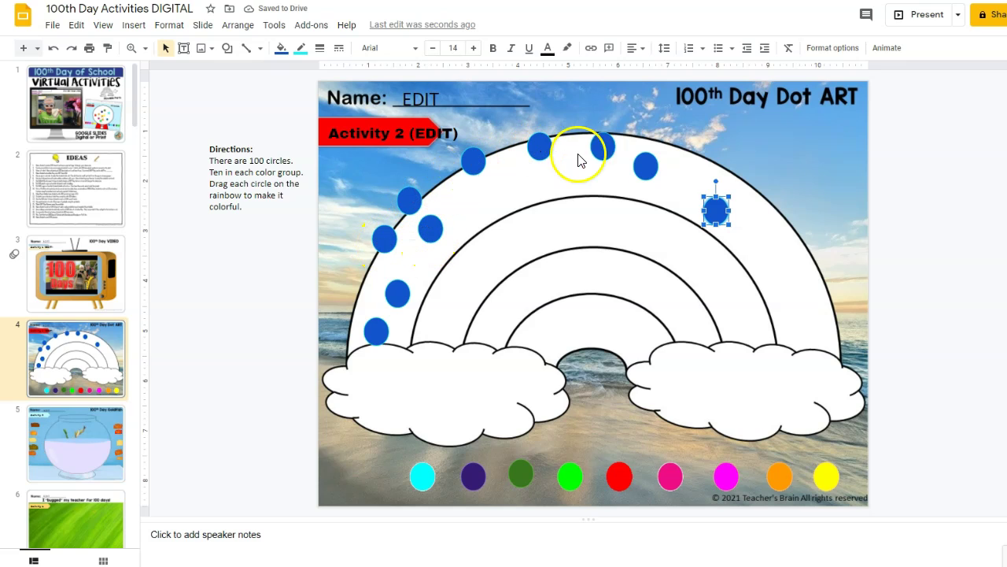
drag(422, 475, 434, 333)
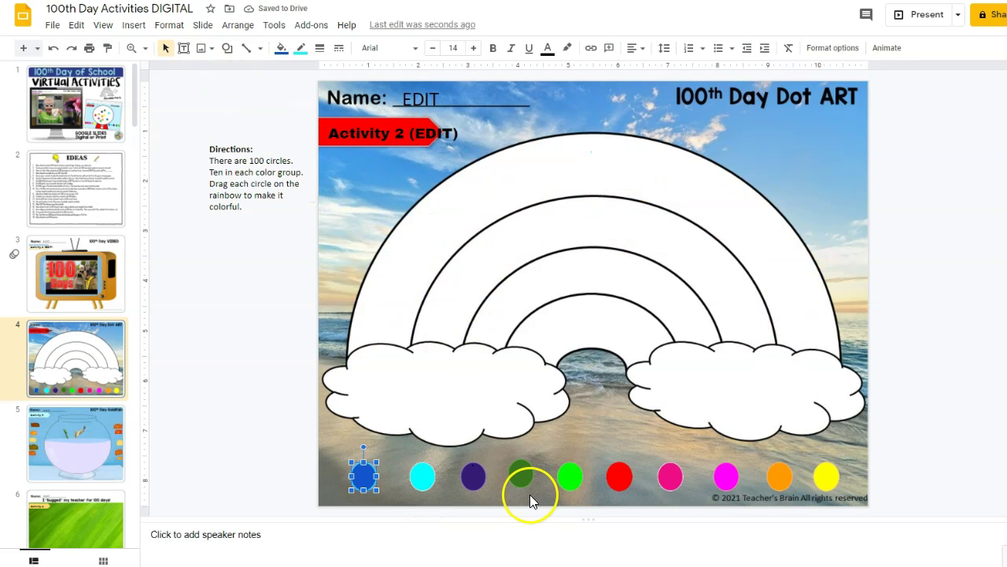
Move the purple dot onto the inner band, then undo to return it to the bottom row
click(473, 477)
drag(473, 477, 516, 293)
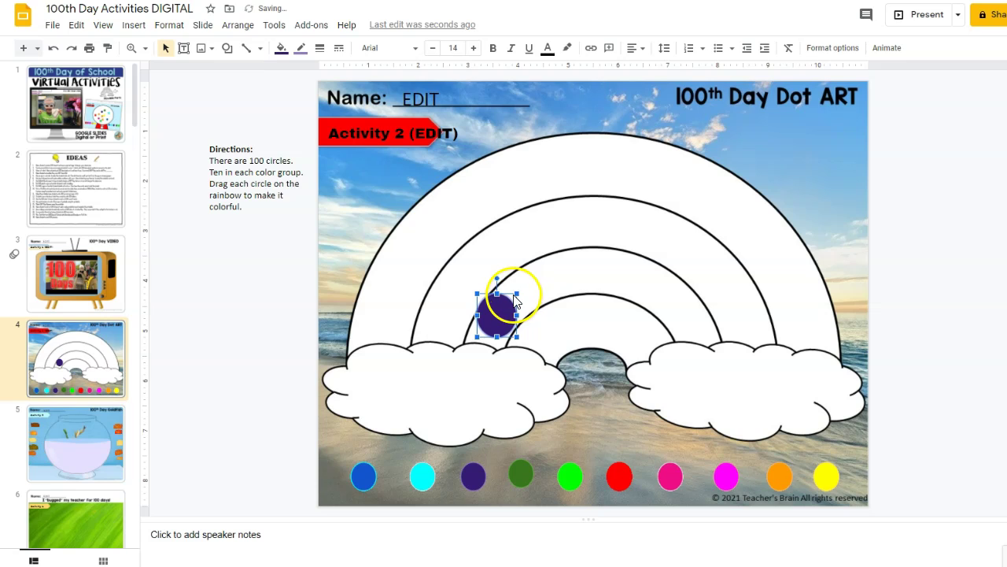
click(55, 50)
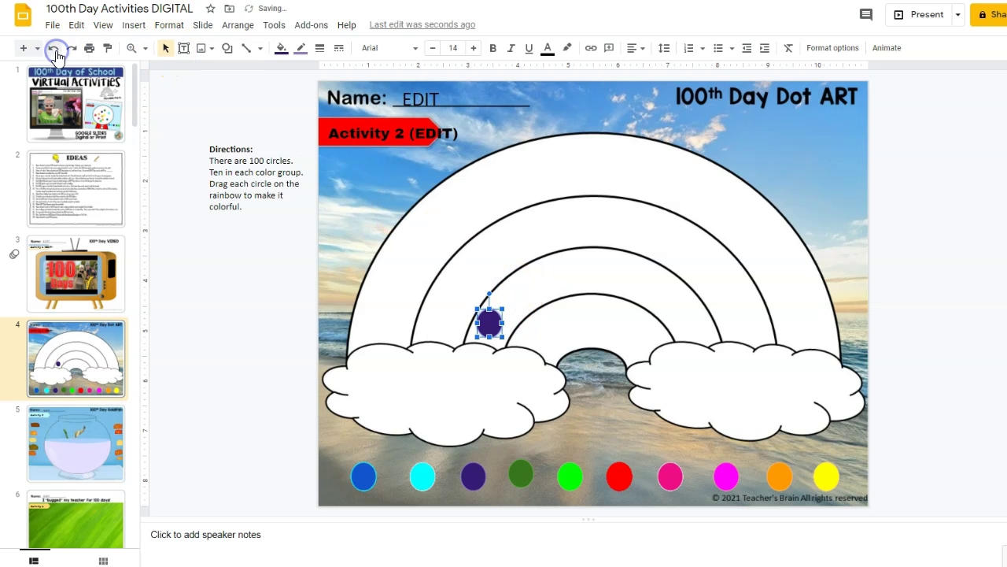
click(55, 50)
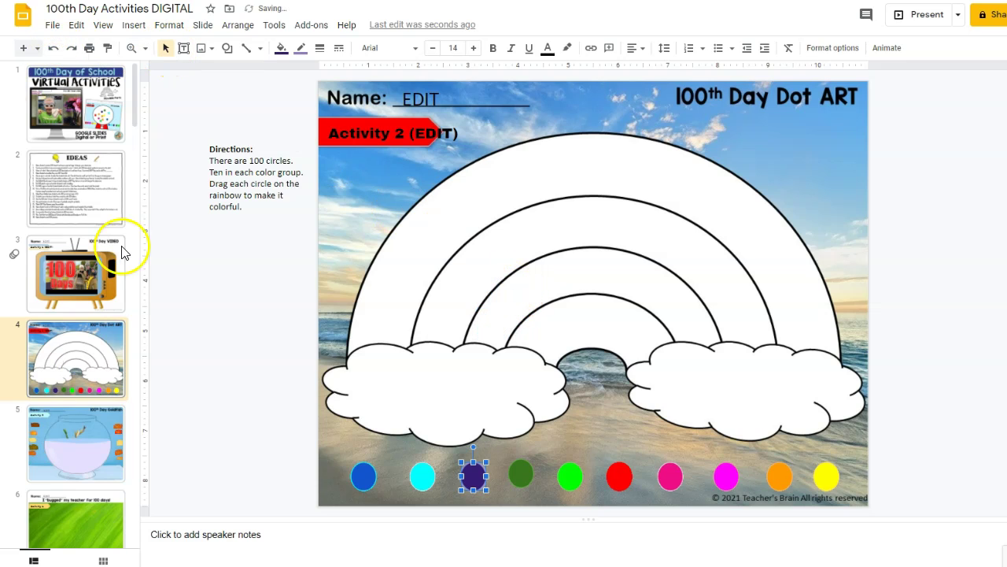
On the Goldfish slide, select the editable Activity 3 label and the EDIT name field
click(82, 451)
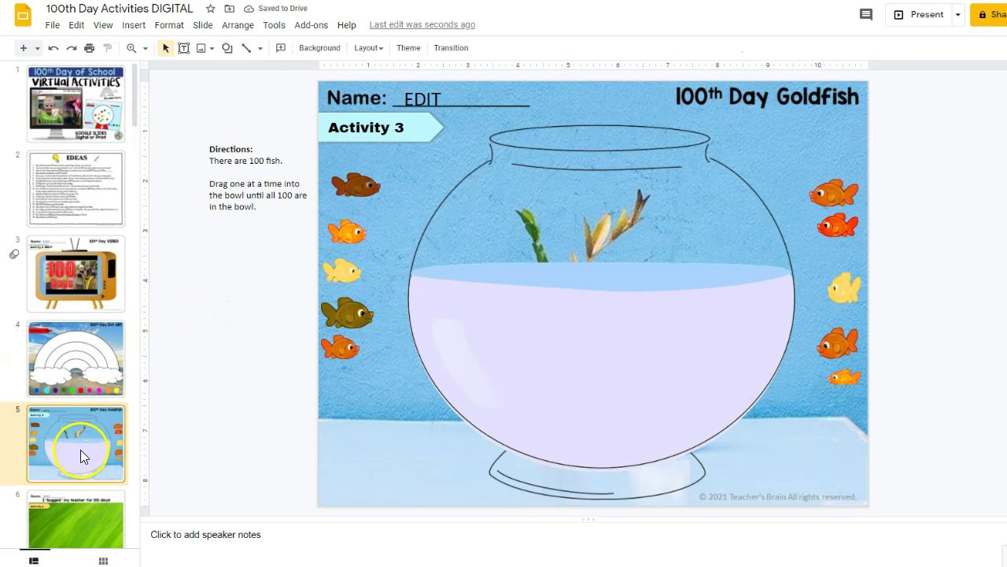
click(374, 124)
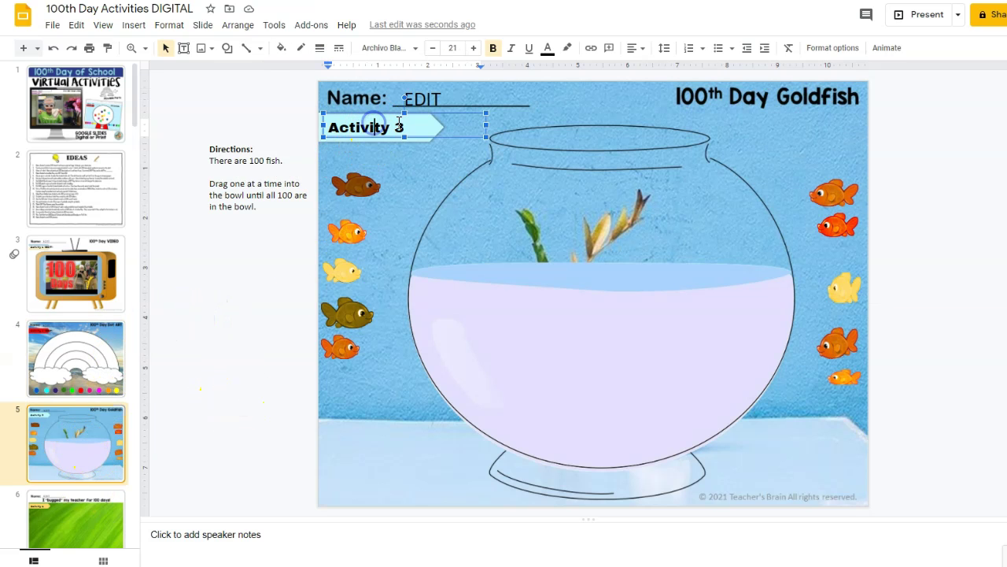
click(432, 98)
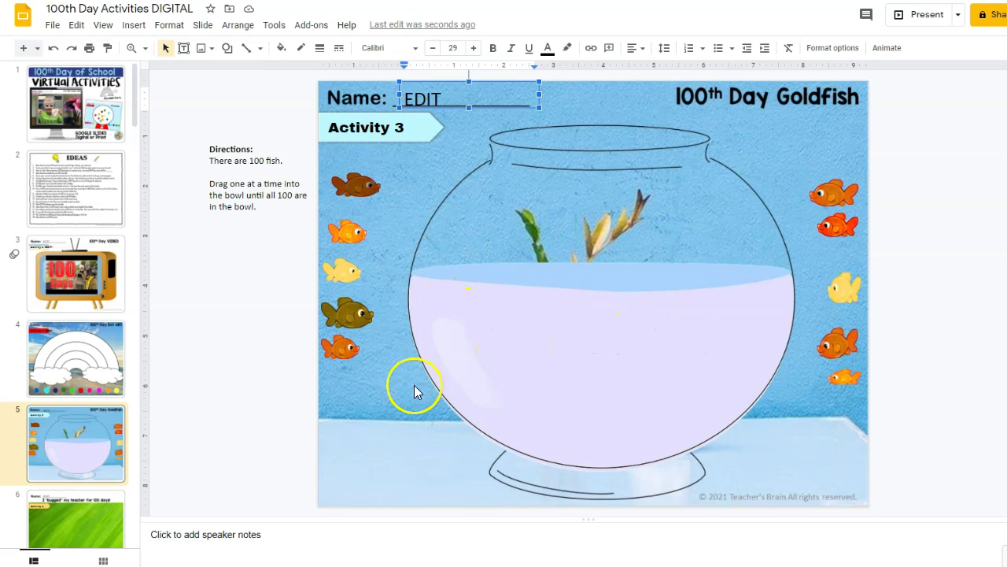
Drag the orange fish and the olive fish from the left into the goldfish bowl
drag(339, 348, 520, 397)
drag(338, 346, 463, 340)
click(354, 356)
drag(489, 404, 490, 404)
drag(342, 350, 443, 315)
drag(341, 351, 474, 308)
drag(348, 351, 480, 370)
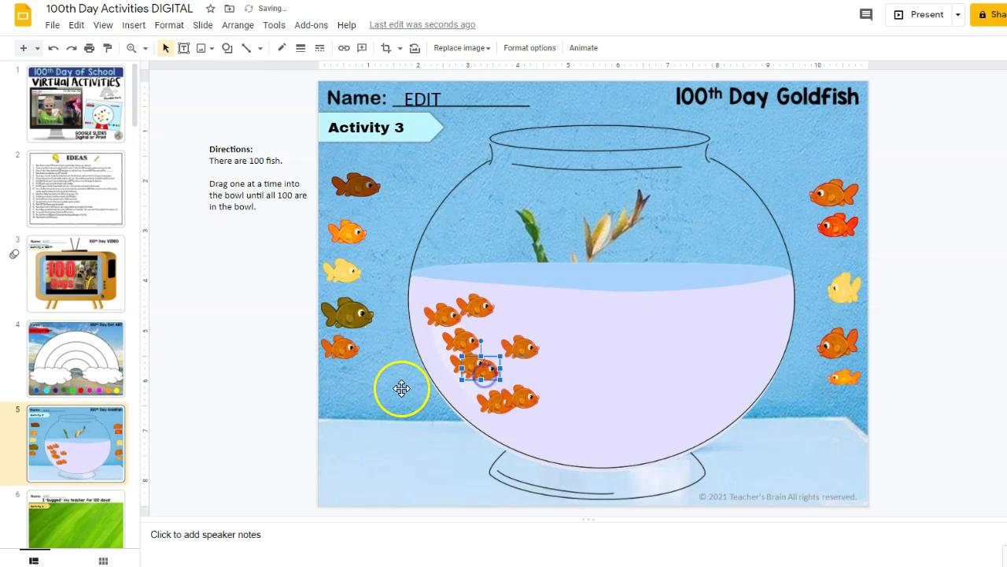
drag(349, 353, 499, 325)
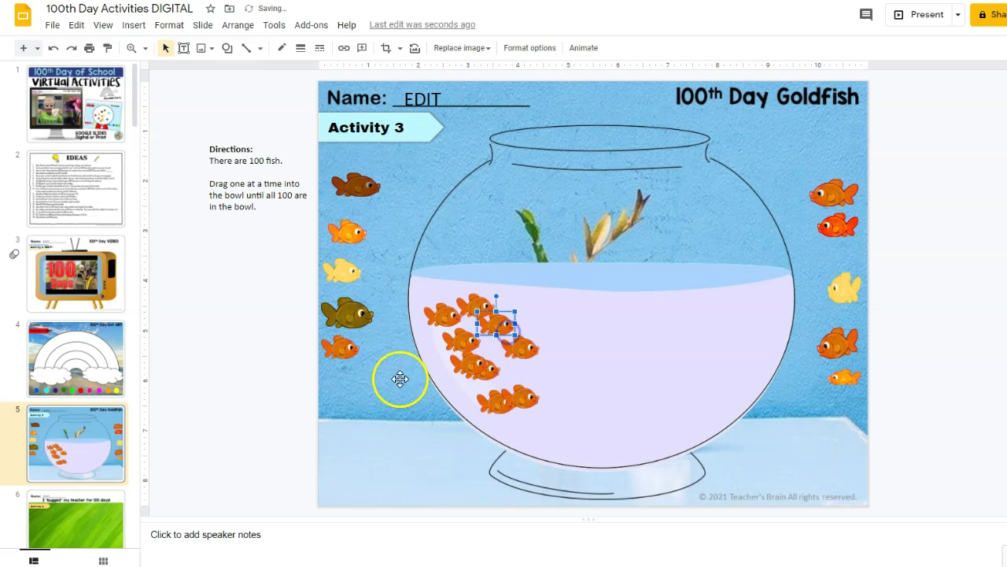
drag(334, 349, 543, 425)
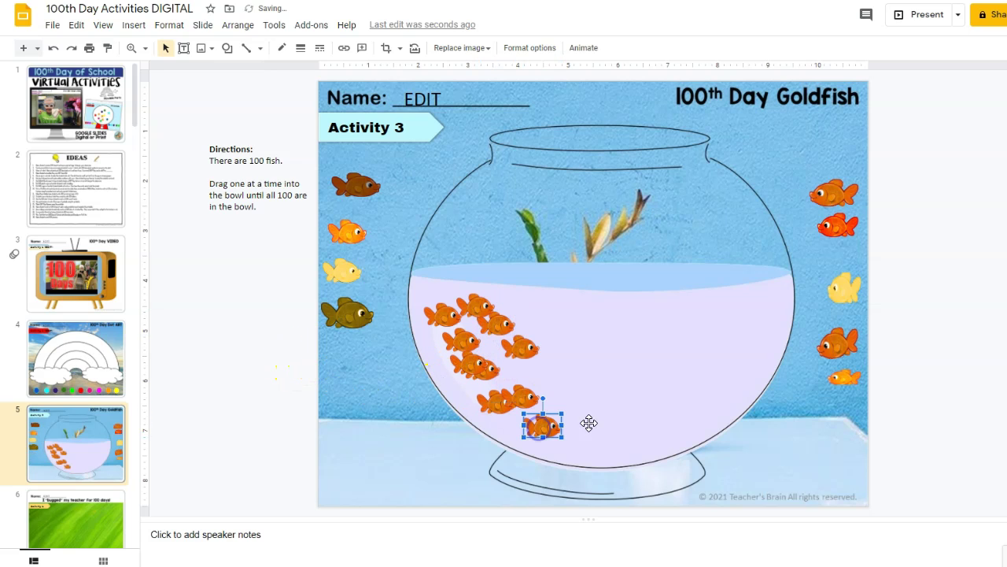
drag(377, 319, 491, 211)
Undo a yellow fish move, place the brown fish at the bowl's rim, and go to slide 6
drag(841, 285, 720, 339)
click(53, 48)
drag(356, 185, 564, 309)
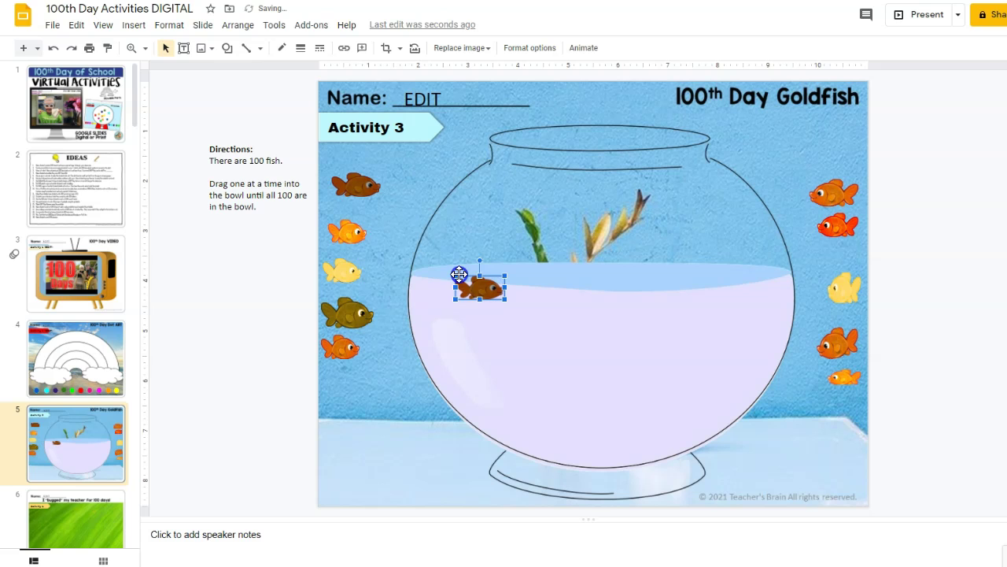
click(473, 250)
click(210, 177)
key(Page_Down)
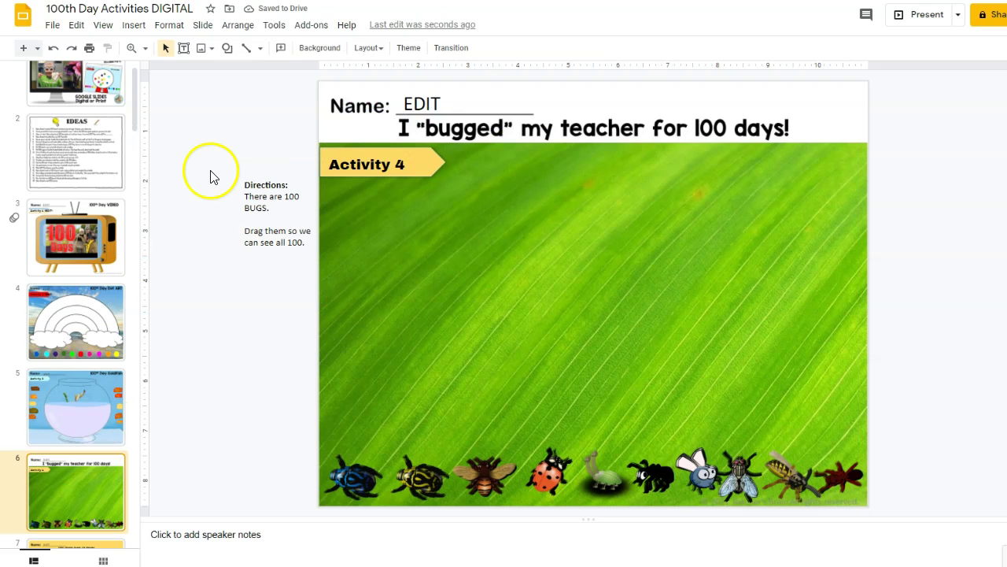
Select the Activity 4 label, then drag eight blue beetles up the leaf's left edge
click(371, 165)
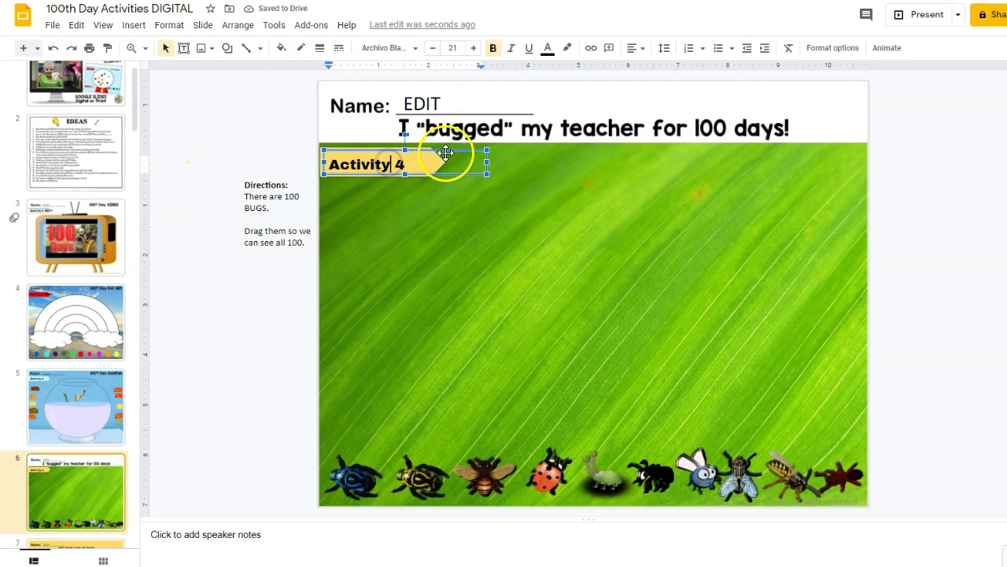
click(227, 309)
drag(353, 479, 351, 377)
drag(351, 482, 346, 343)
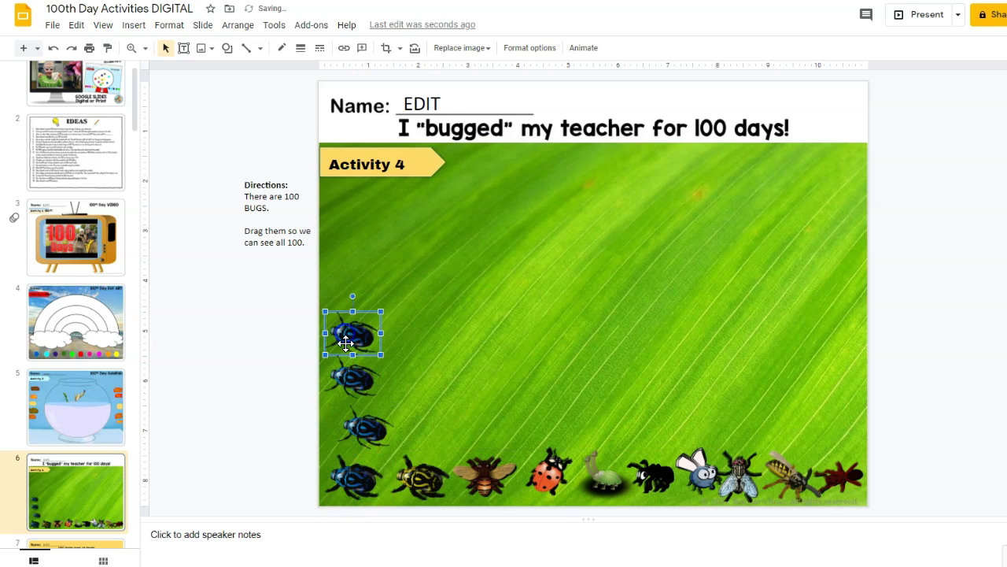
drag(349, 480, 344, 300)
drag(344, 479, 341, 270)
drag(355, 477, 349, 233)
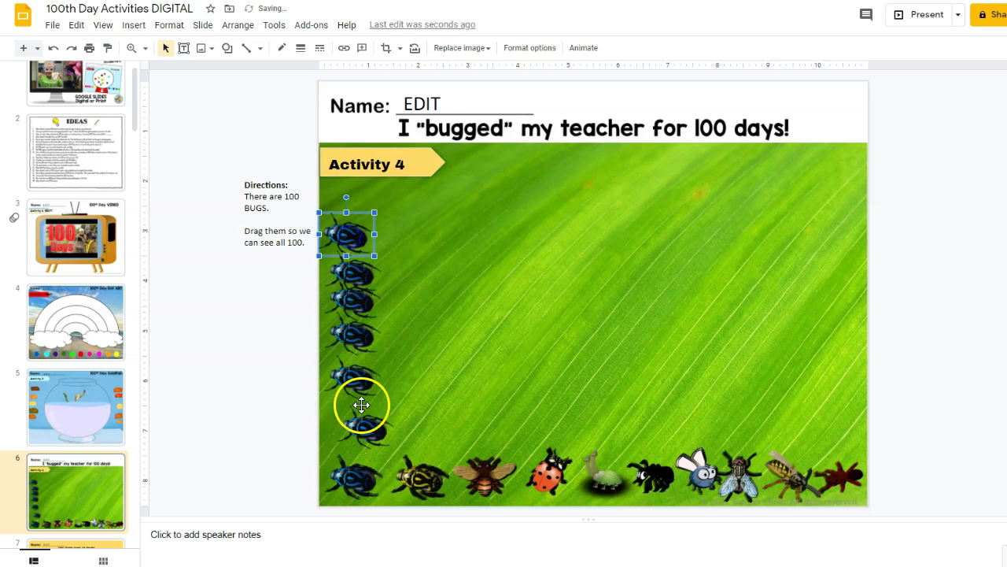
drag(358, 476, 353, 218)
drag(362, 473, 358, 381)
drag(359, 478, 360, 185)
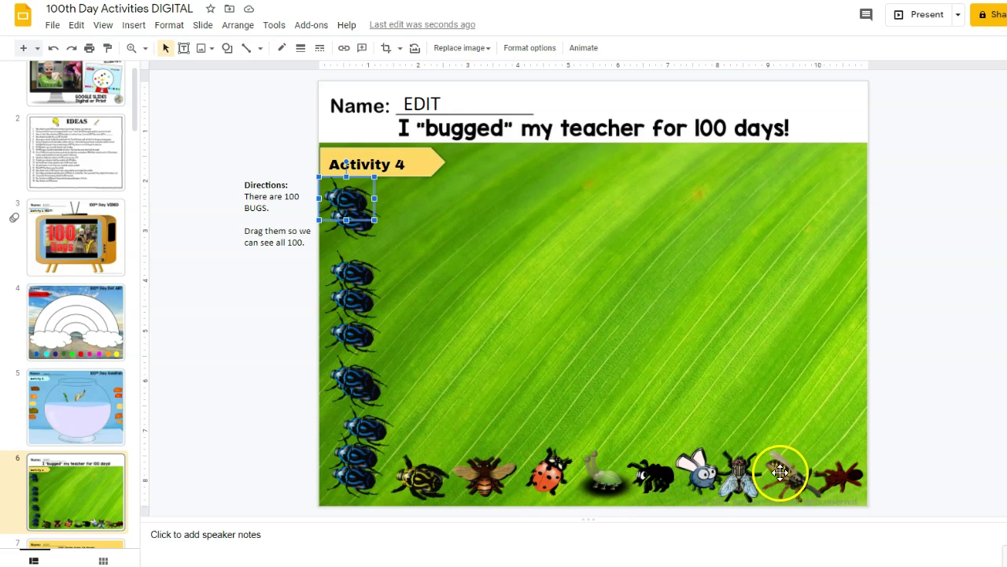
Undo the beetle moves to restore the bottom stack and advance to slide 7
click(52, 48)
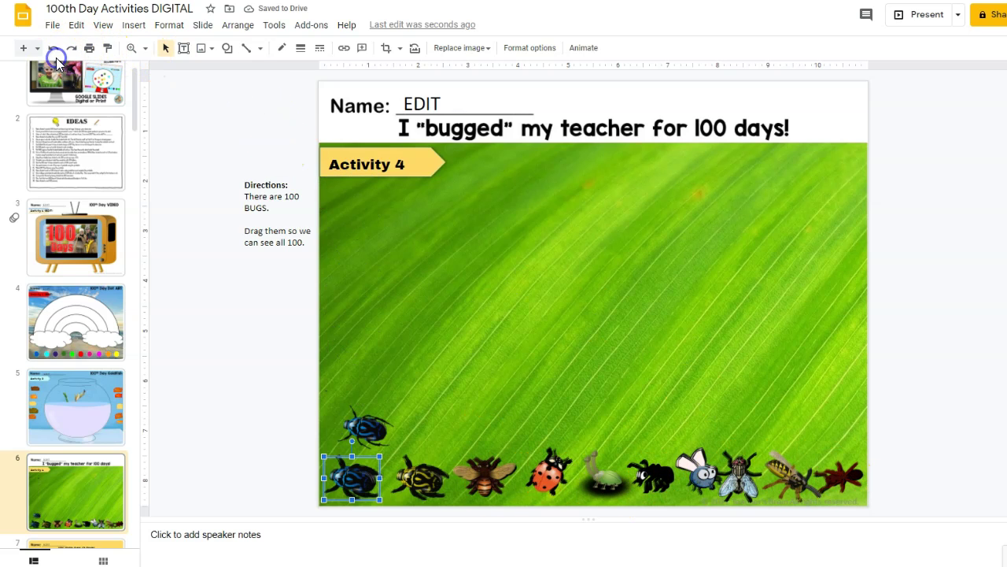
click(52, 48)
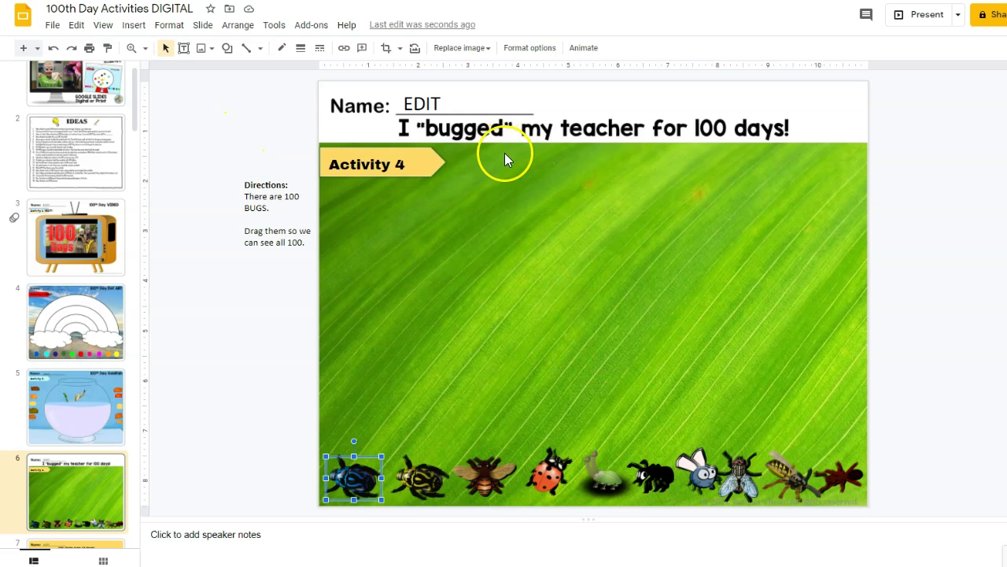
key(Page_Down)
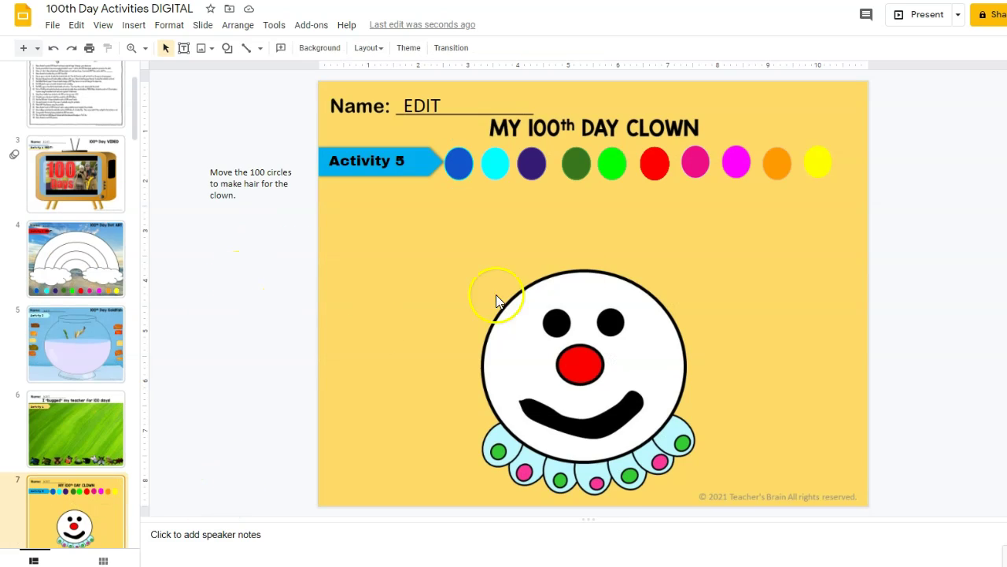
Place blue, cyan, purple, dark green, red, magenta and orange circles on the clown's head
drag(462, 165, 513, 278)
drag(497, 163, 567, 270)
drag(532, 163, 605, 260)
drag(583, 164, 636, 274)
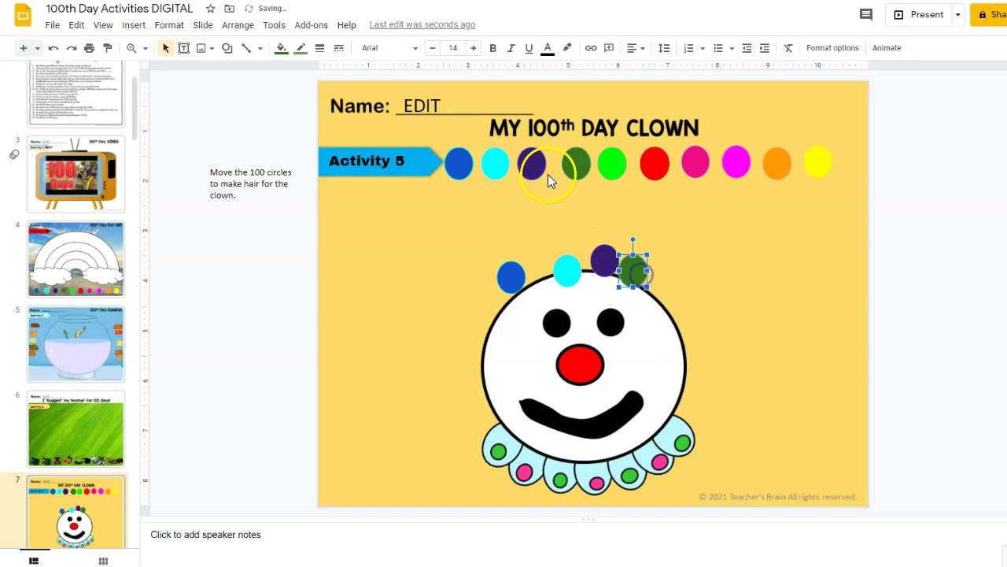
drag(575, 163, 496, 310)
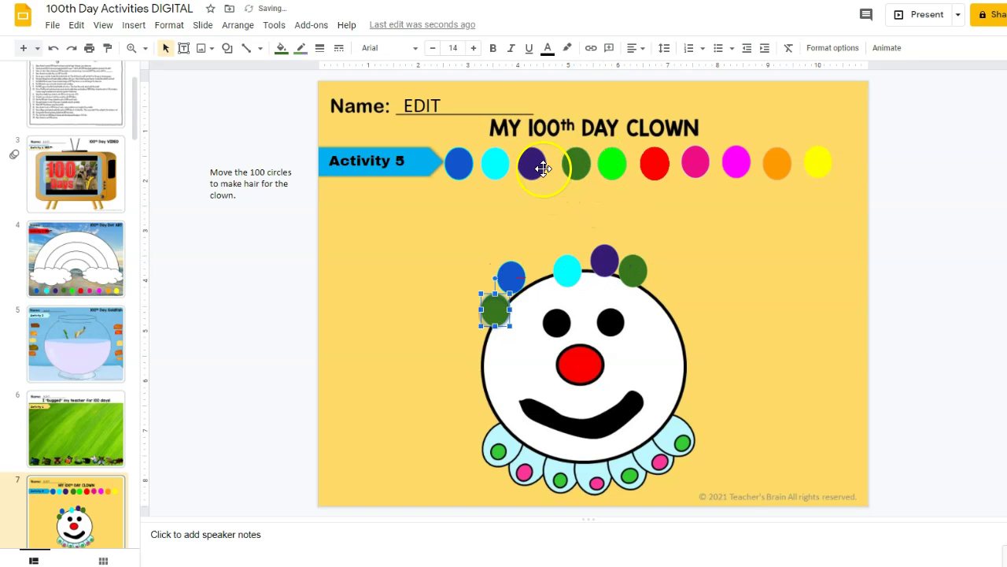
drag(668, 160, 654, 246)
drag(731, 165, 669, 277)
drag(778, 163, 675, 308)
Fill out the clown's hair with many more coloured circles from the top row
click(265, 163)
drag(459, 163, 488, 256)
drag(495, 163, 529, 244)
drag(532, 163, 567, 237)
drag(576, 163, 456, 309)
drag(532, 163, 465, 283)
drag(576, 163, 597, 217)
drag(532, 163, 519, 220)
drag(737, 163, 686, 244)
drag(778, 163, 699, 275)
drag(819, 163, 642, 214)
drag(654, 163, 571, 207)
drag(576, 162, 548, 208)
drag(459, 163, 473, 217)
drag(612, 162, 620, 198)
drag(654, 163, 669, 209)
drag(696, 163, 642, 193)
drag(737, 163, 719, 238)
drag(778, 163, 693, 299)
drag(818, 163, 719, 300)
Deselect the circles and advance to slide 8, the Monster activity
click(247, 315)
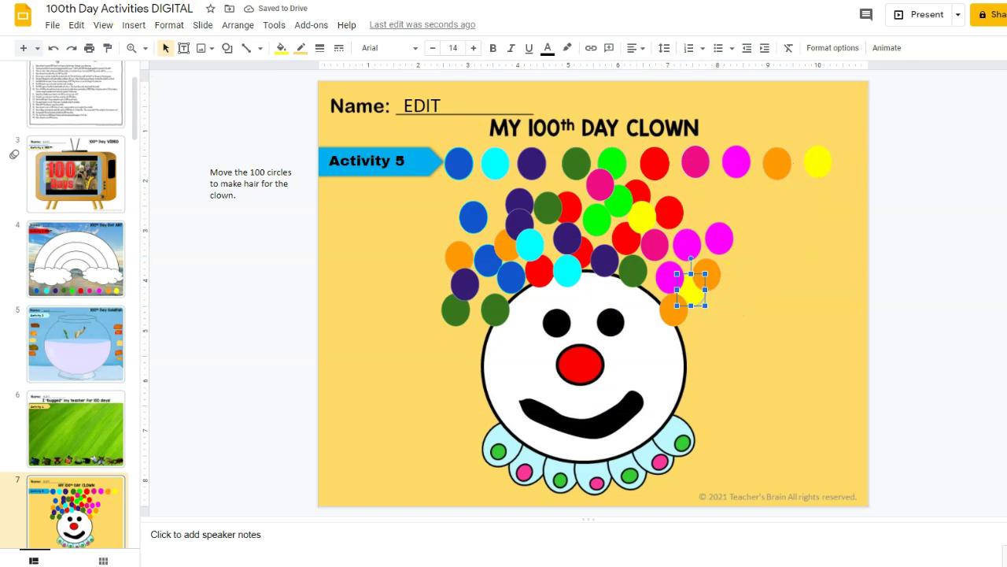
key(Page_Down)
click(256, 381)
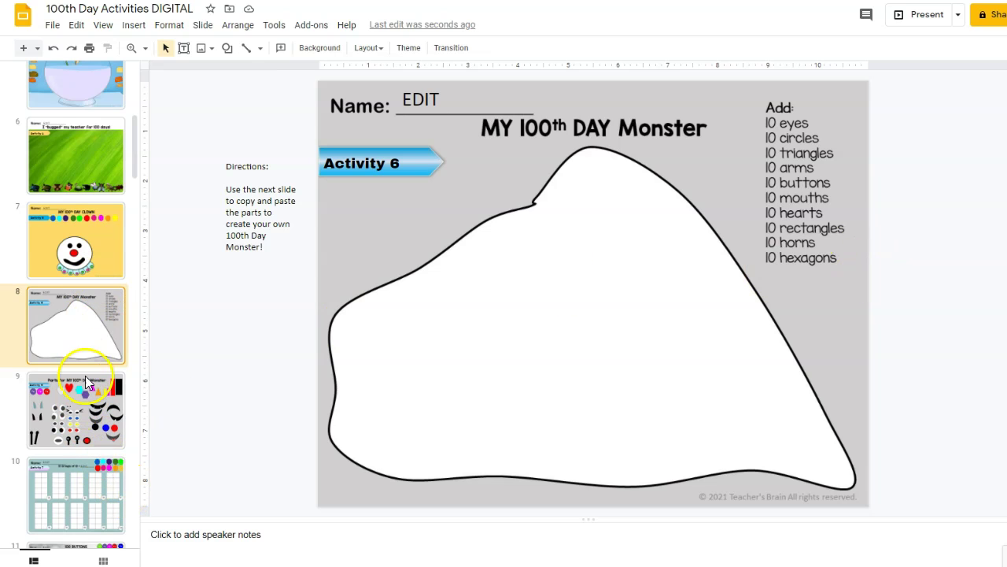
Copy the top pair of eyes from the parts slide and paste it at the monster's top
click(90, 378)
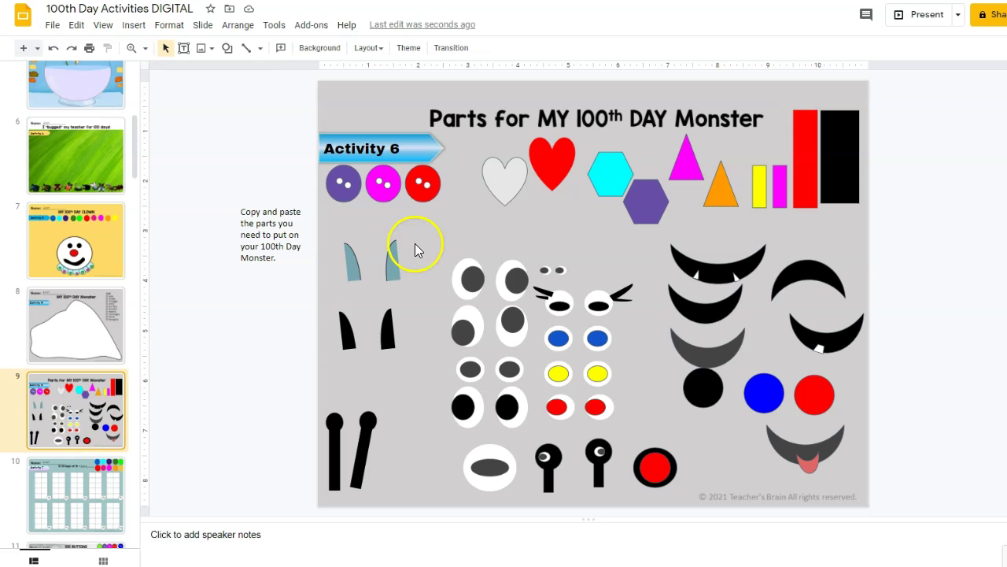
click(466, 273)
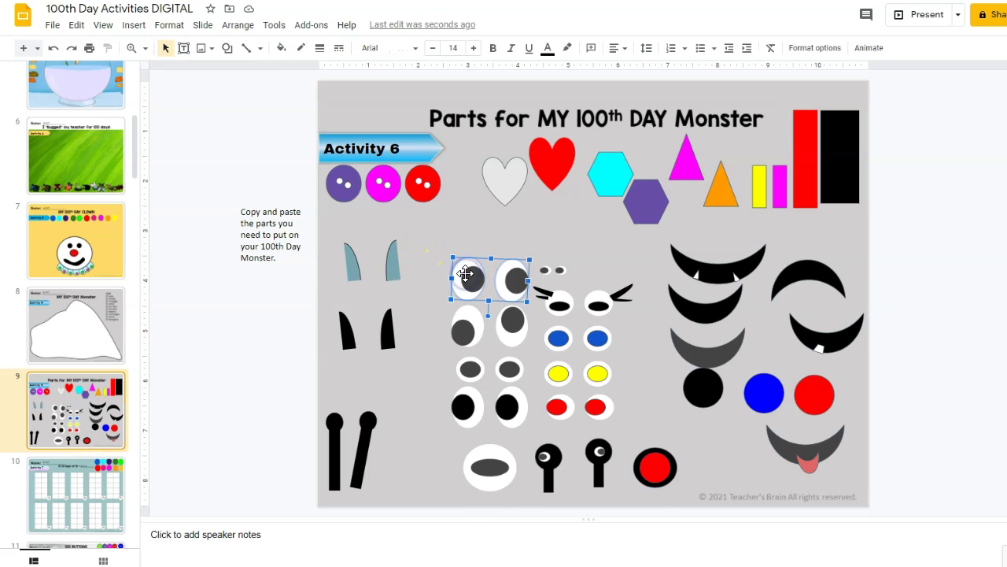
right_click(466, 277)
click(488, 234)
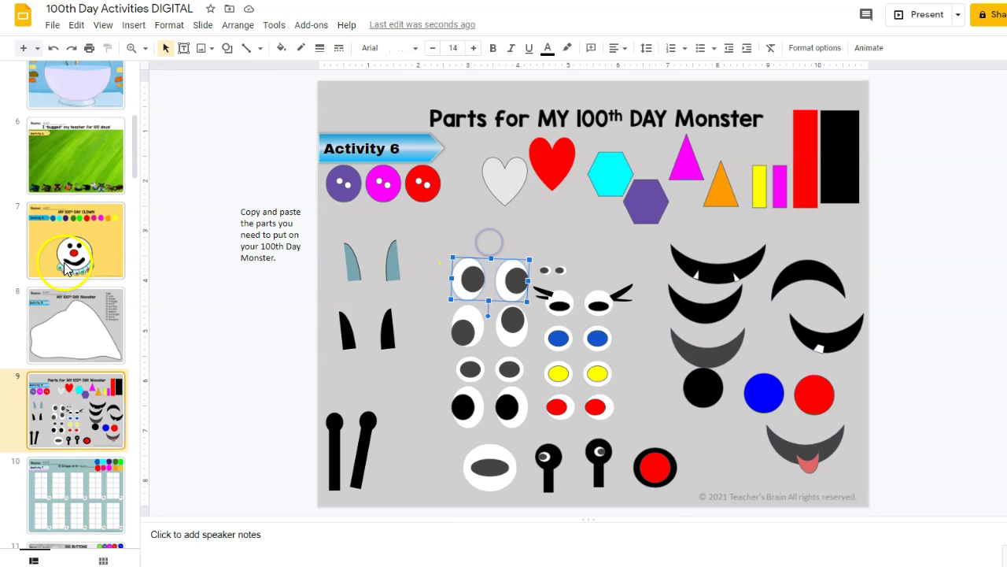
click(113, 323)
right_click(209, 278)
click(245, 331)
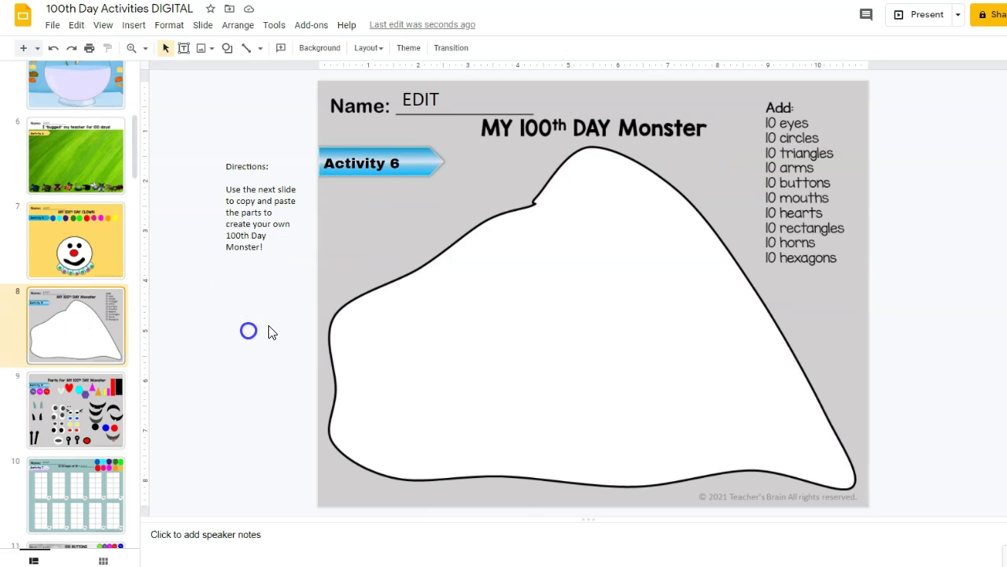
drag(517, 281, 621, 205)
Duplicate the placed eyes and position the second pair below the first
right_click(620, 206)
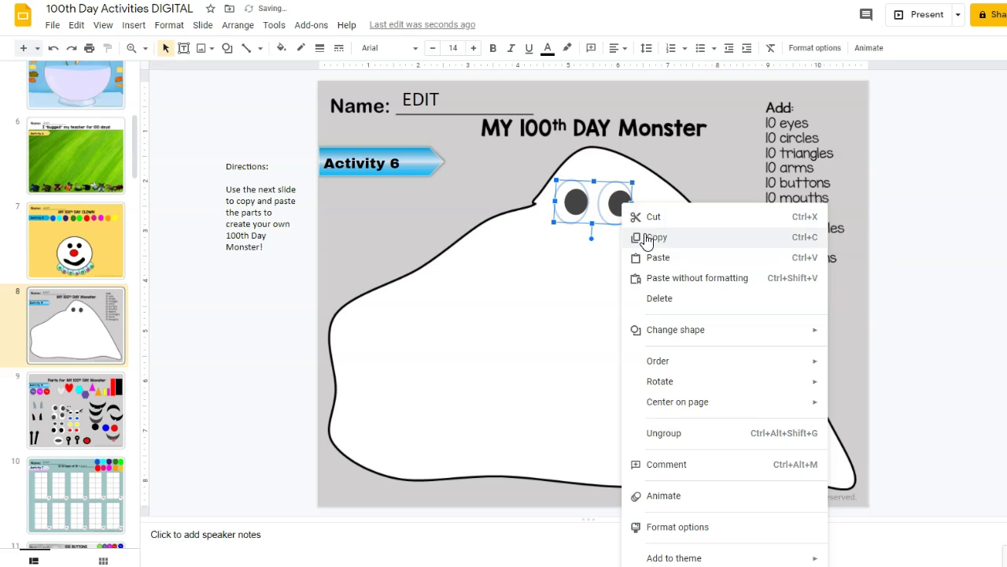
click(641, 234)
right_click(211, 306)
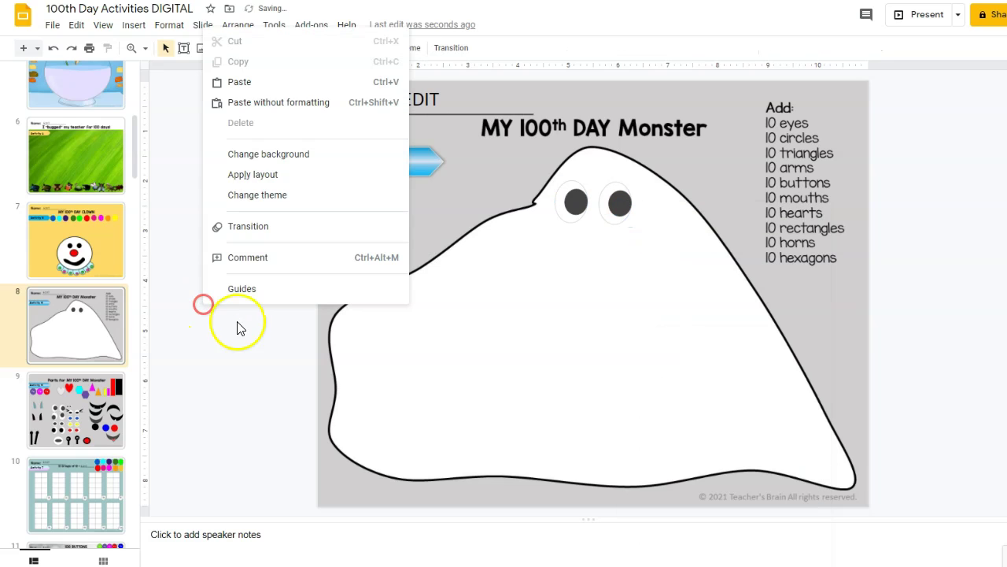
click(240, 82)
drag(575, 206, 560, 265)
Paste a third eye pair and shrink it into a small flat pair
right_click(254, 279)
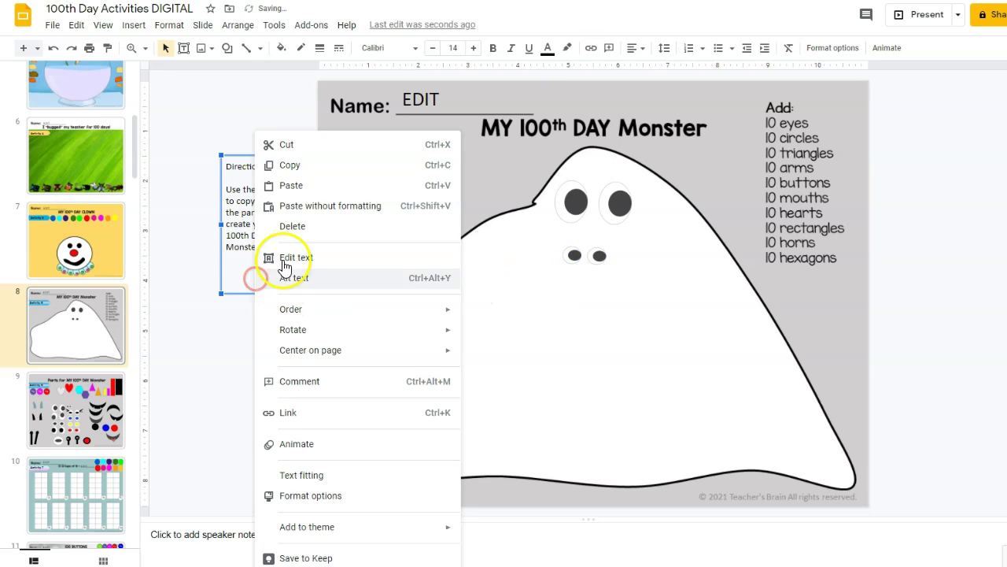
click(299, 191)
key(ctrl+v)
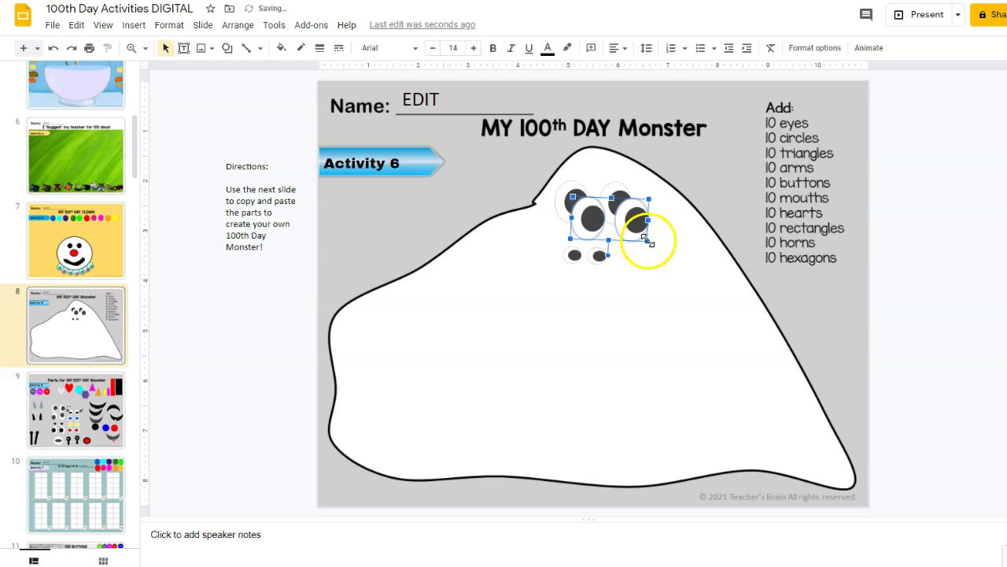
drag(614, 203, 600, 168)
click(267, 340)
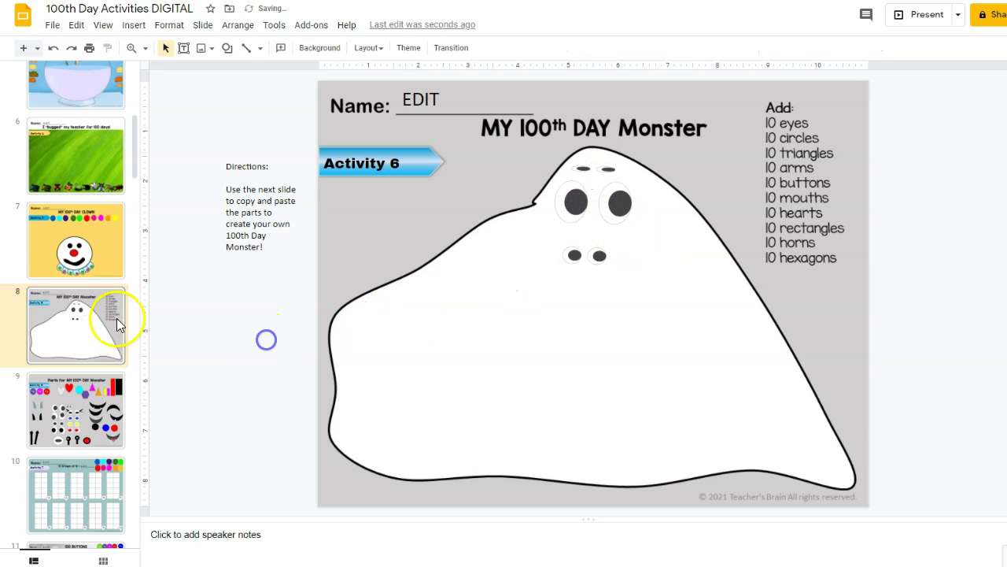
Copy the red heart from the parts slide onto the monster's lower left, then open slide 10
click(105, 445)
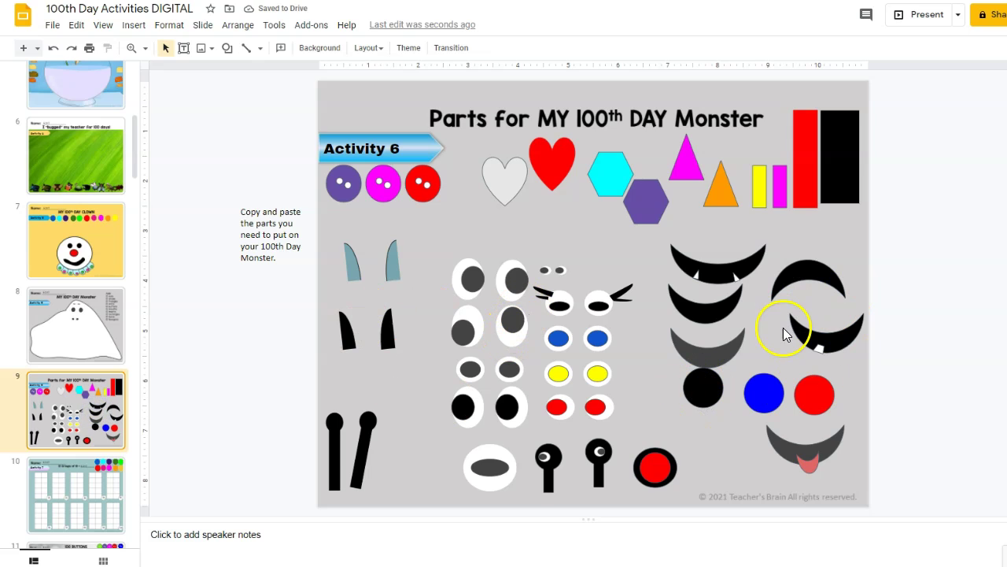
click(544, 167)
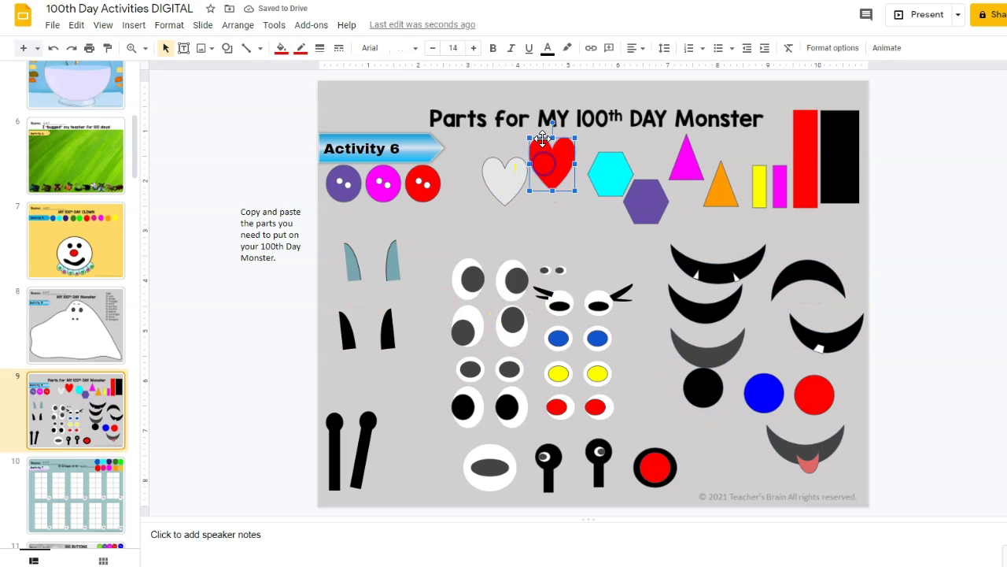
right_click(551, 166)
click(580, 193)
click(110, 339)
right_click(270, 331)
click(270, 186)
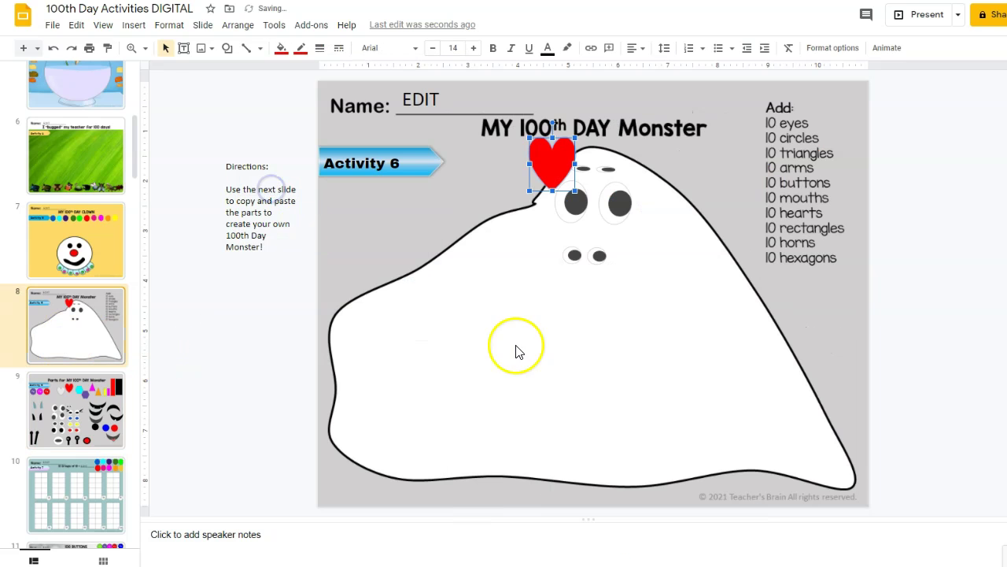
drag(419, 303, 381, 345)
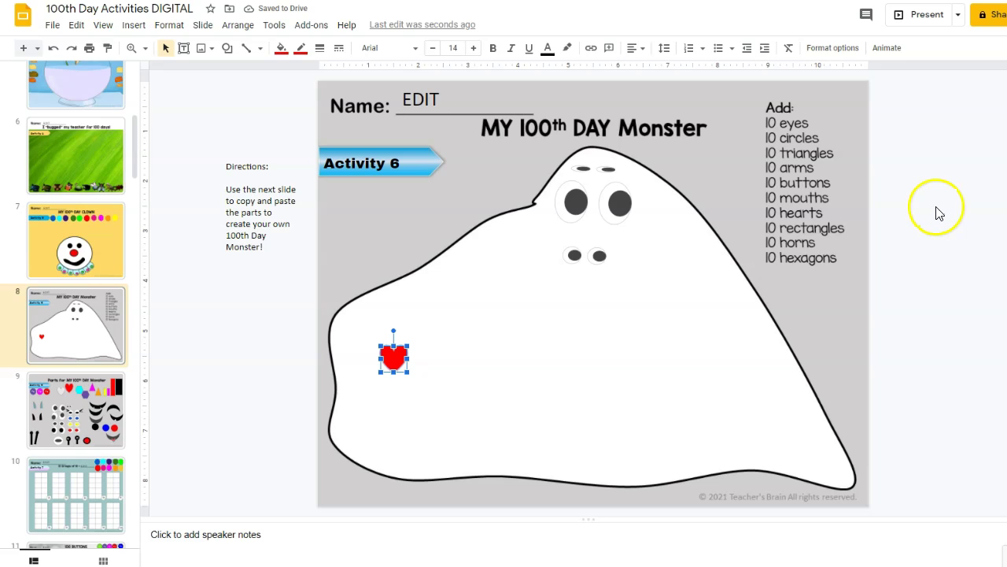
click(115, 482)
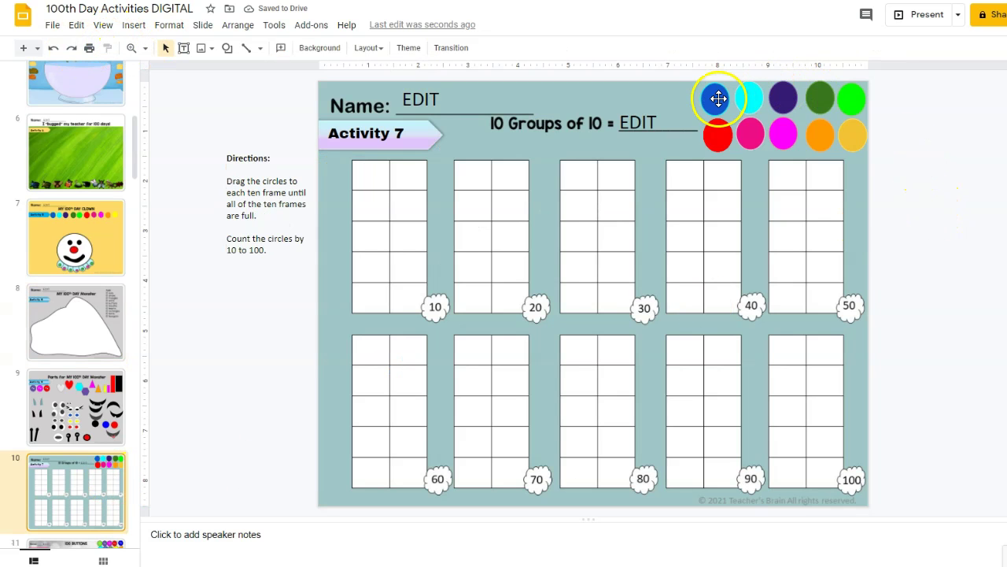
Drag blue circles from the palette into the first ten frame's cells, then select the EDIT answer
drag(715, 100, 371, 297)
drag(715, 99, 372, 266)
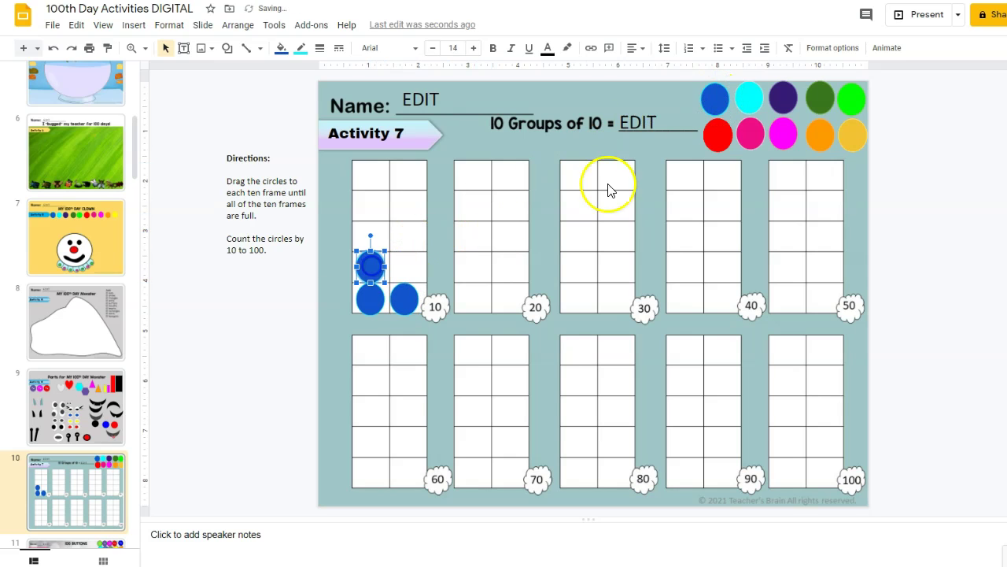
drag(721, 95, 372, 233)
drag(716, 96, 373, 203)
click(715, 96)
drag(716, 97, 409, 176)
drag(715, 97, 414, 204)
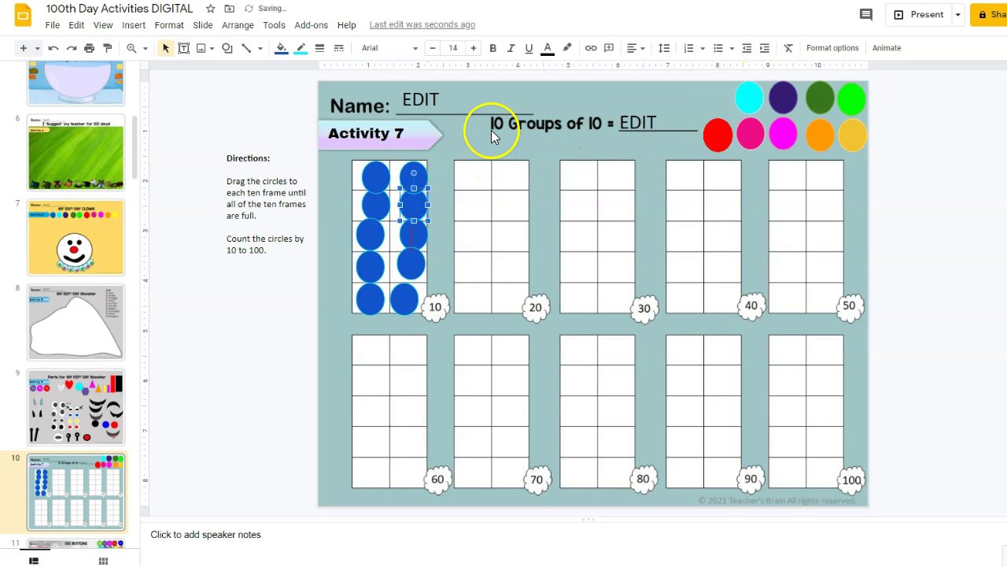
click(629, 126)
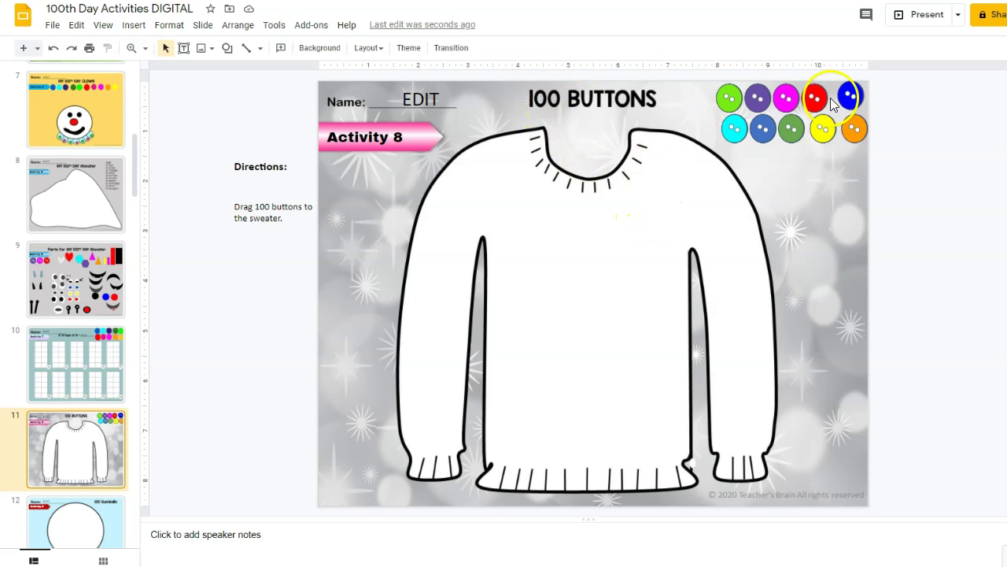
Drag several green buttons from the palette onto the sweater's shoulder
drag(726, 98, 658, 139)
click(723, 108)
click(725, 98)
click(722, 105)
drag(723, 105, 690, 134)
drag(728, 98, 683, 180)
drag(728, 98, 650, 180)
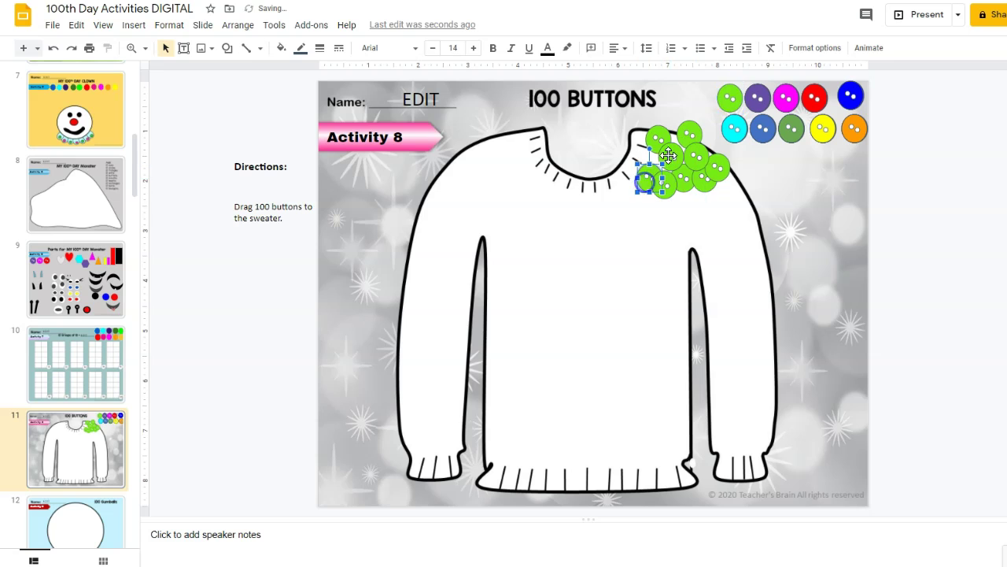
drag(728, 99, 637, 161)
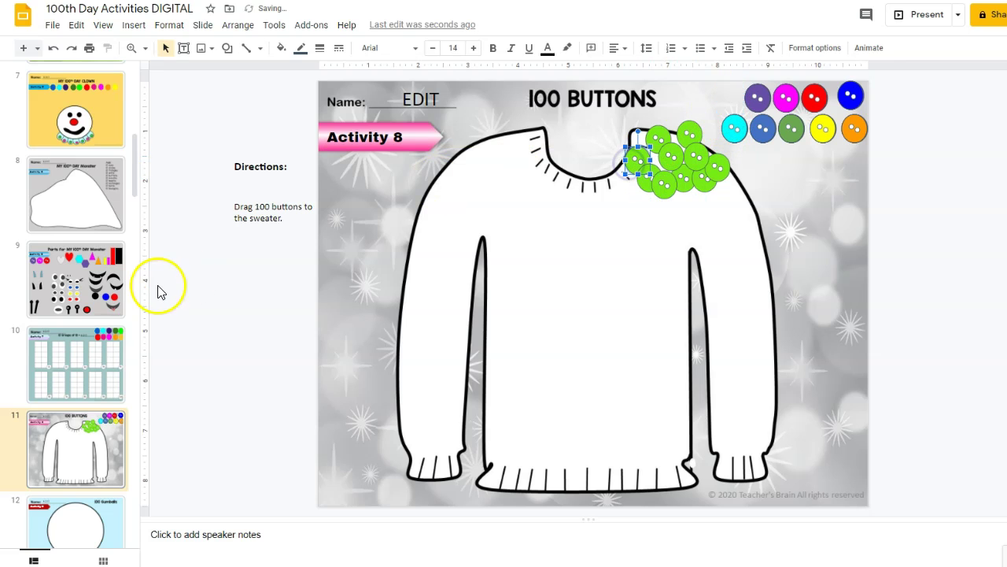
Select the Directions text box, then undo four of the button placements
click(270, 206)
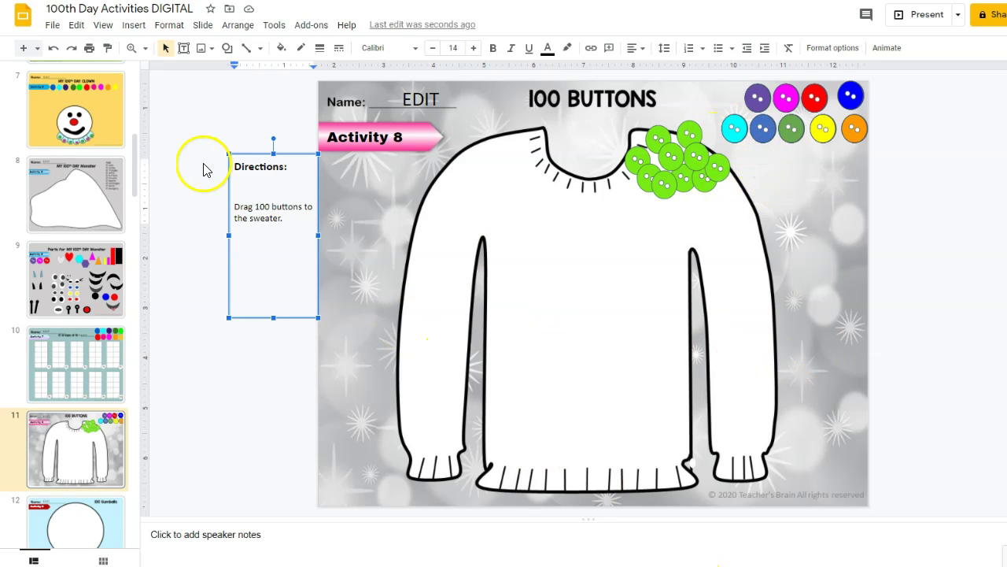
click(53, 49)
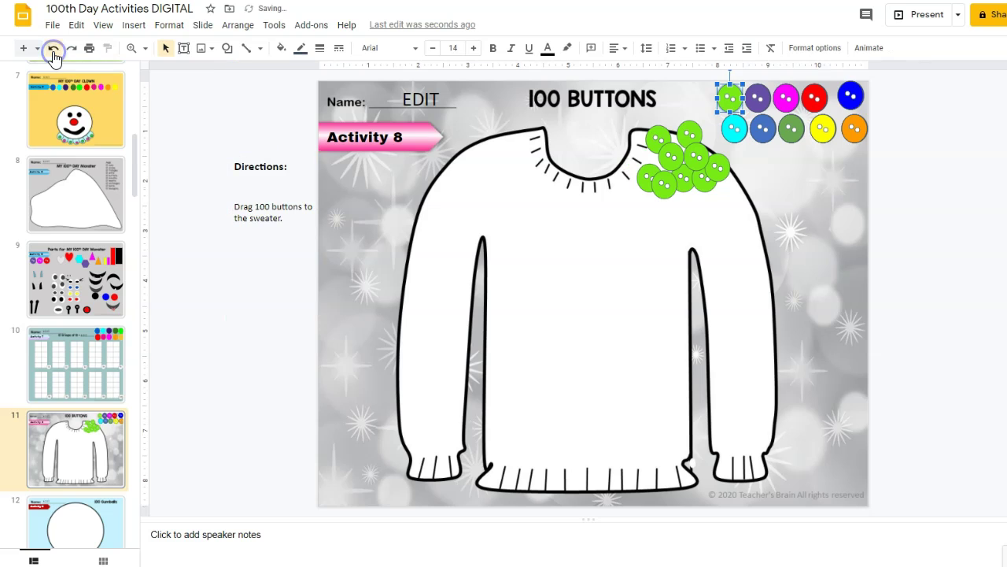
click(53, 49)
click(53, 49)
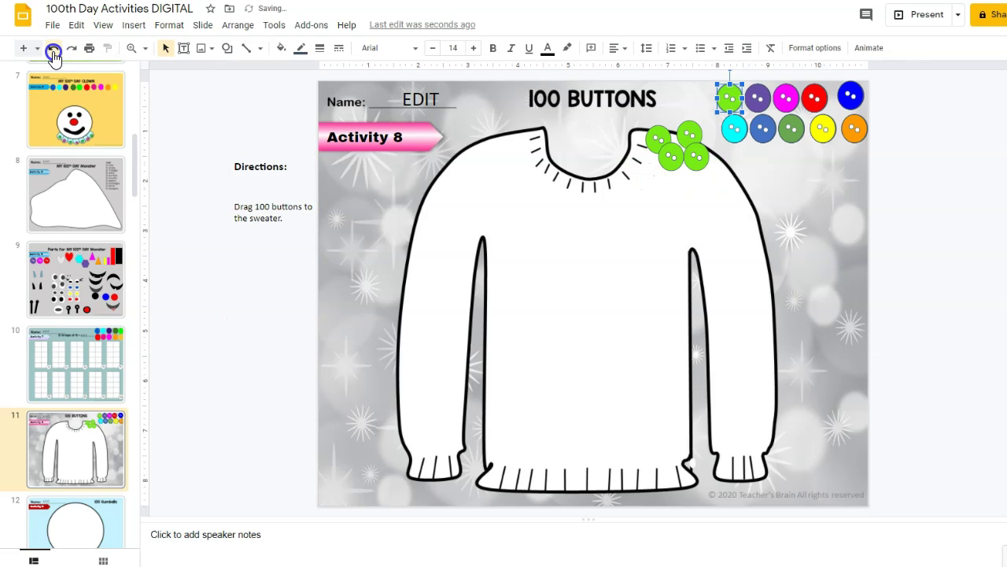
click(54, 49)
click(53, 49)
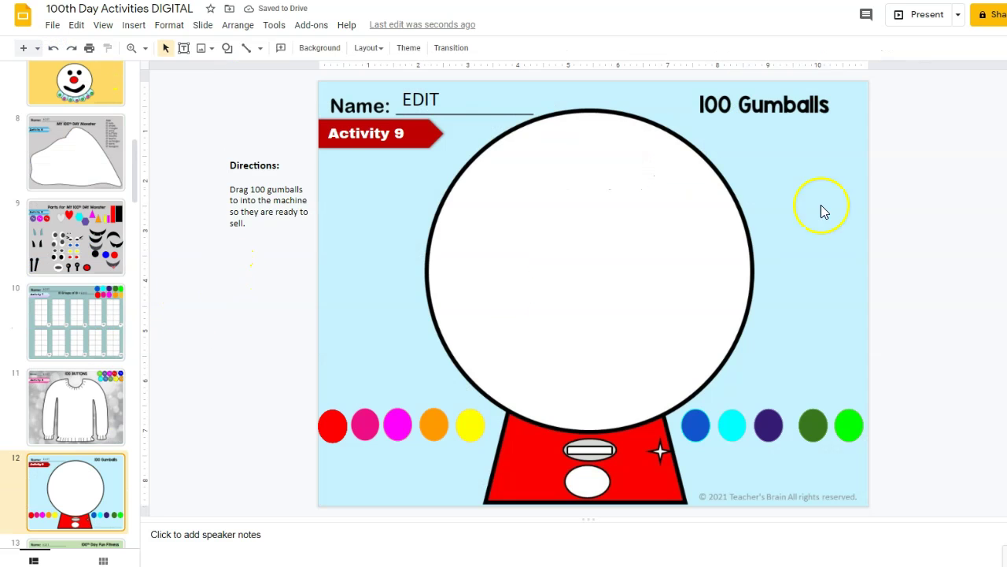
Drag the red, pink, magenta and orange gumballs from the bottom row into the globe, then advance to slide 13
drag(335, 421, 467, 290)
drag(365, 423, 514, 328)
drag(400, 423, 575, 337)
drag(425, 423, 586, 283)
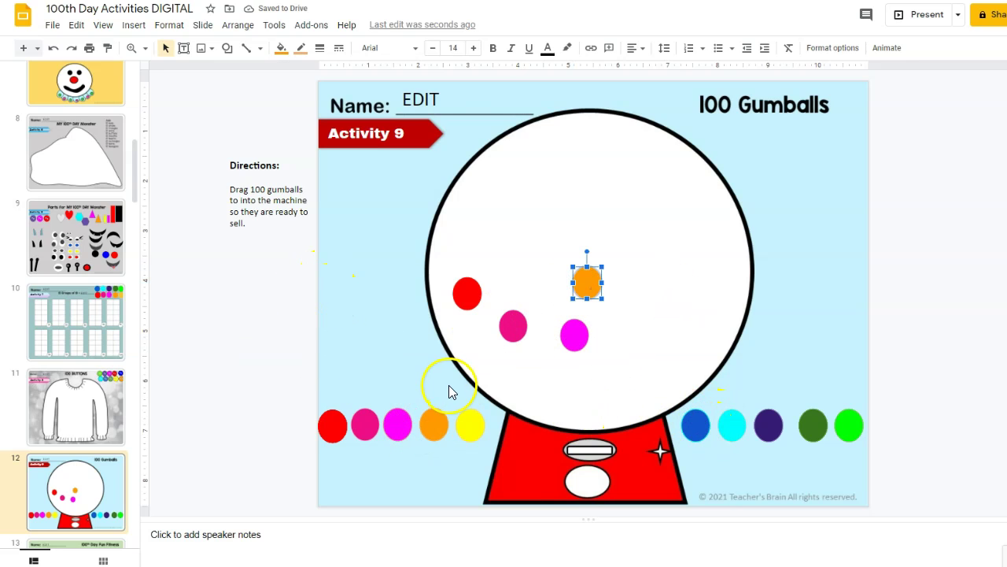
key(Page_Down)
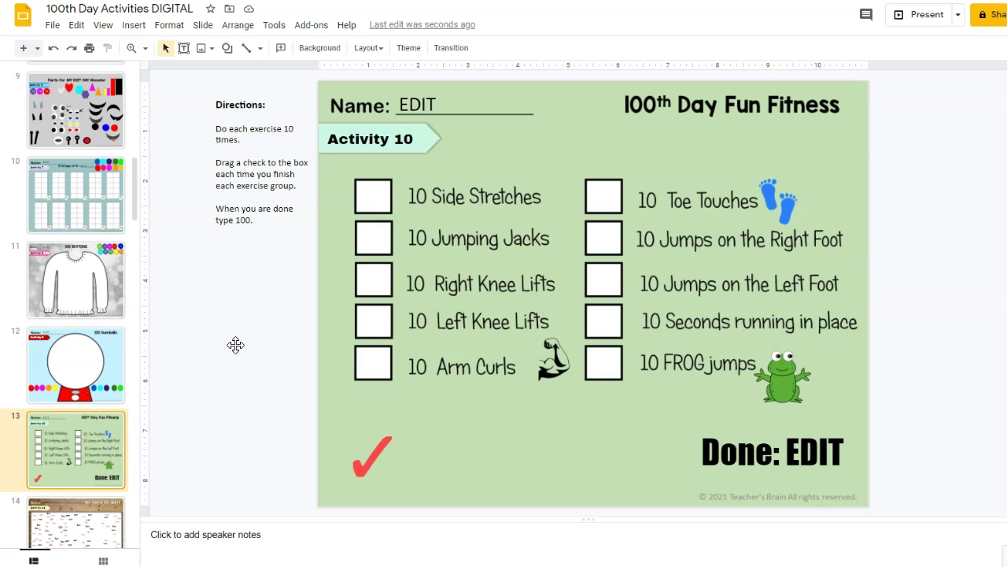
Tick the Side Stretches and Jumping Jacks boxes, change Done from EDIT to 10, and go to slide 14
drag(391, 443, 388, 176)
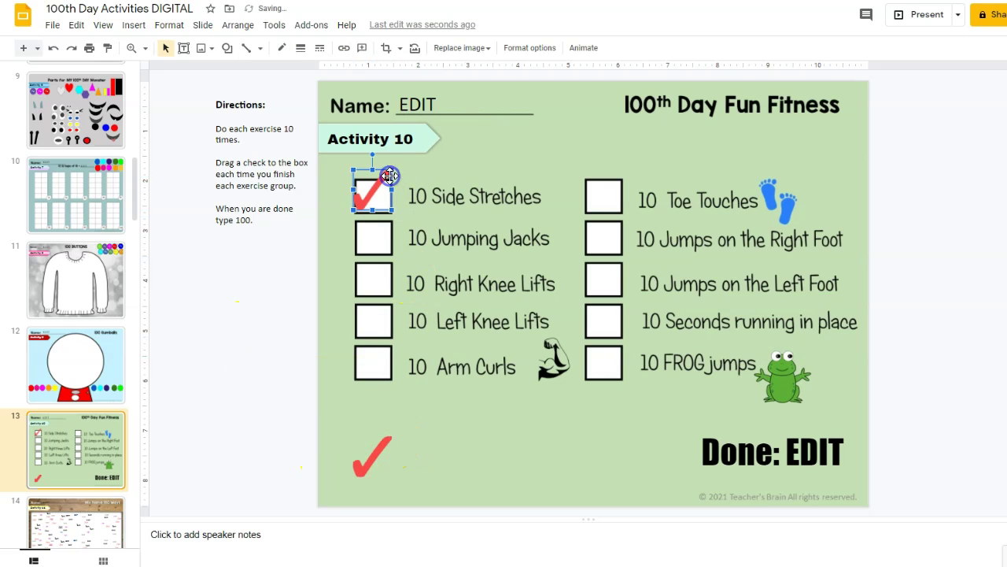
drag(360, 457, 374, 243)
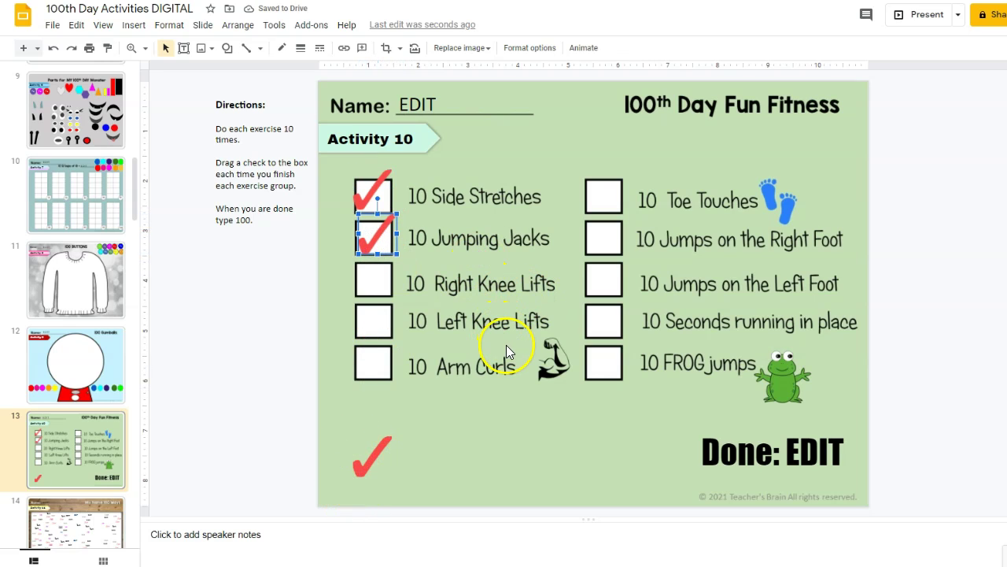
click(757, 432)
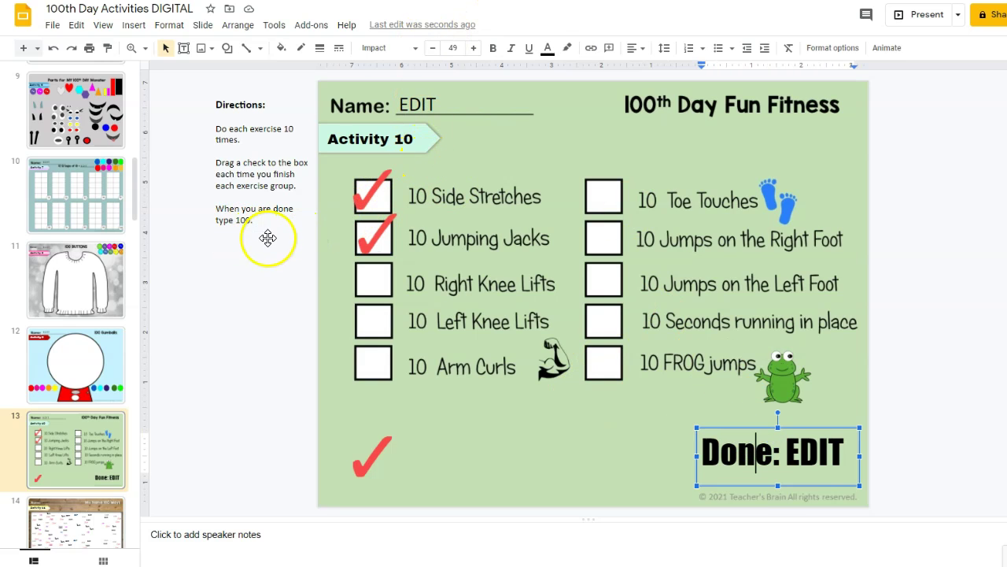
click(806, 445)
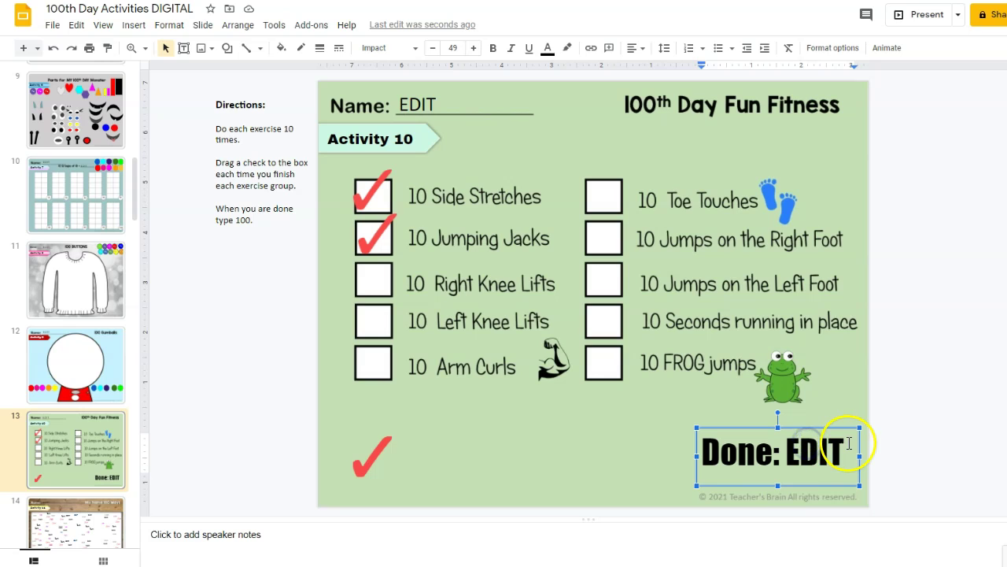
drag(841, 450, 776, 450)
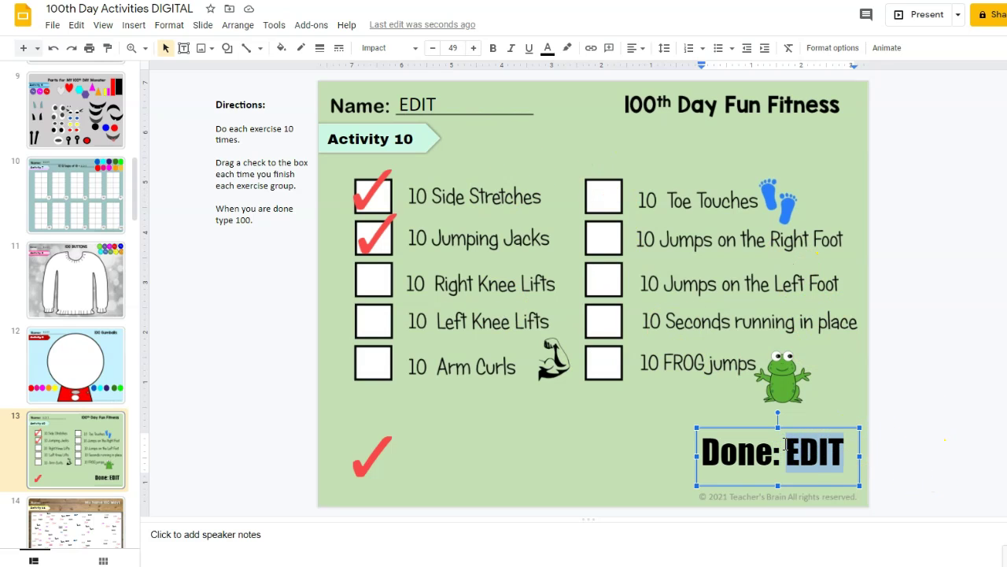
text(10)
scroll(76, 394, down, 2)
click(63, 391)
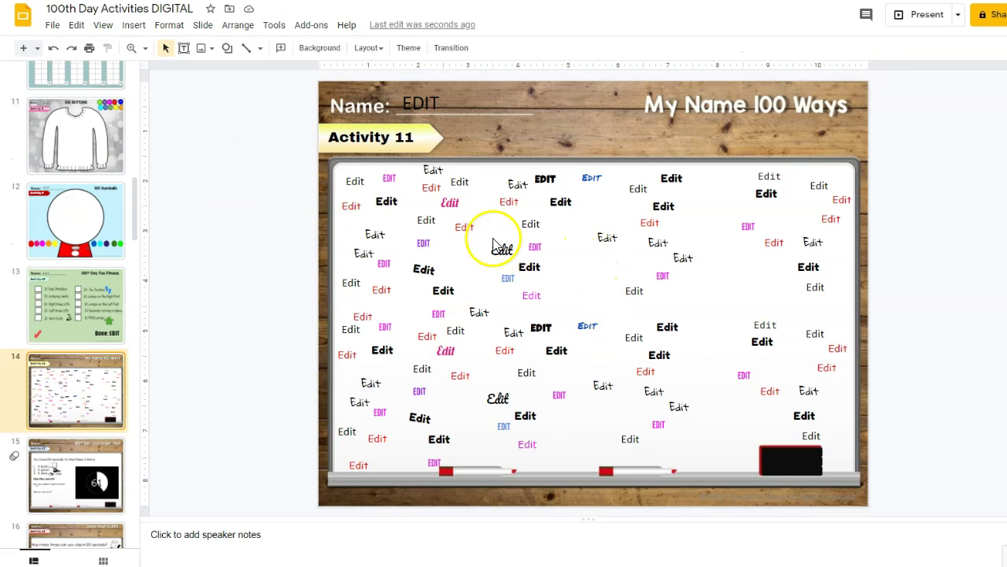
Select the pink Edit box at the top left and restyle the name in Lobster at size 16
click(379, 222)
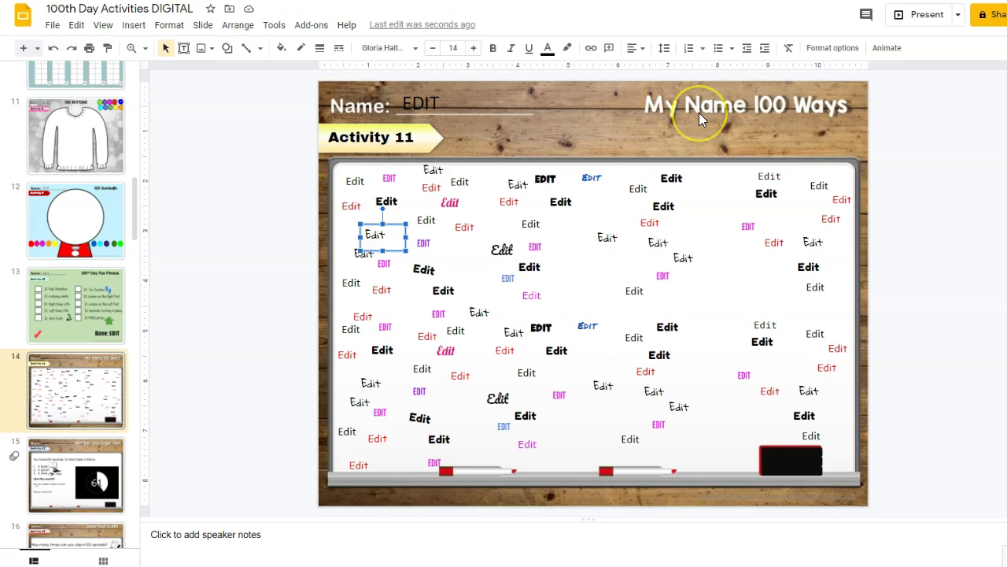
click(394, 176)
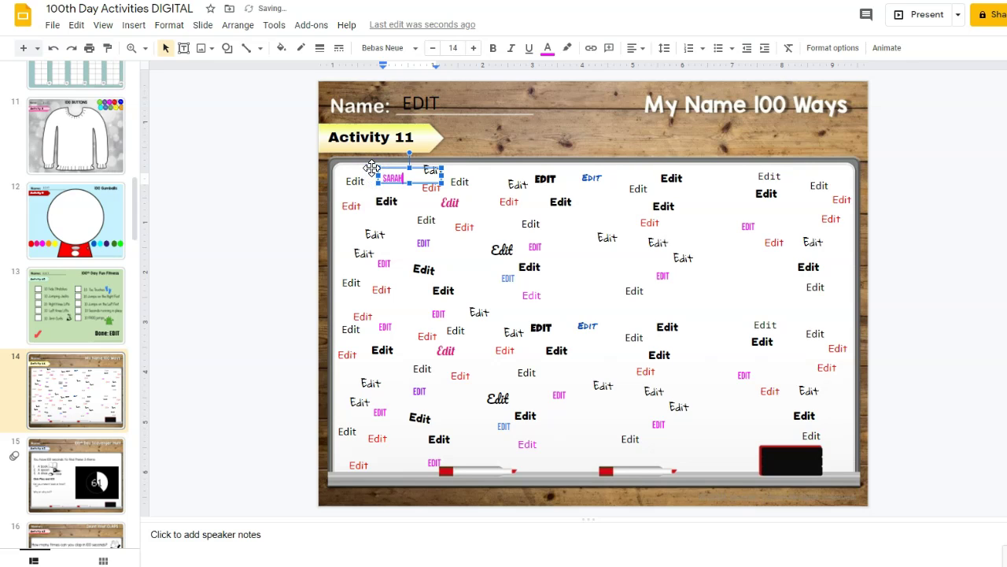
click(400, 178)
click(474, 48)
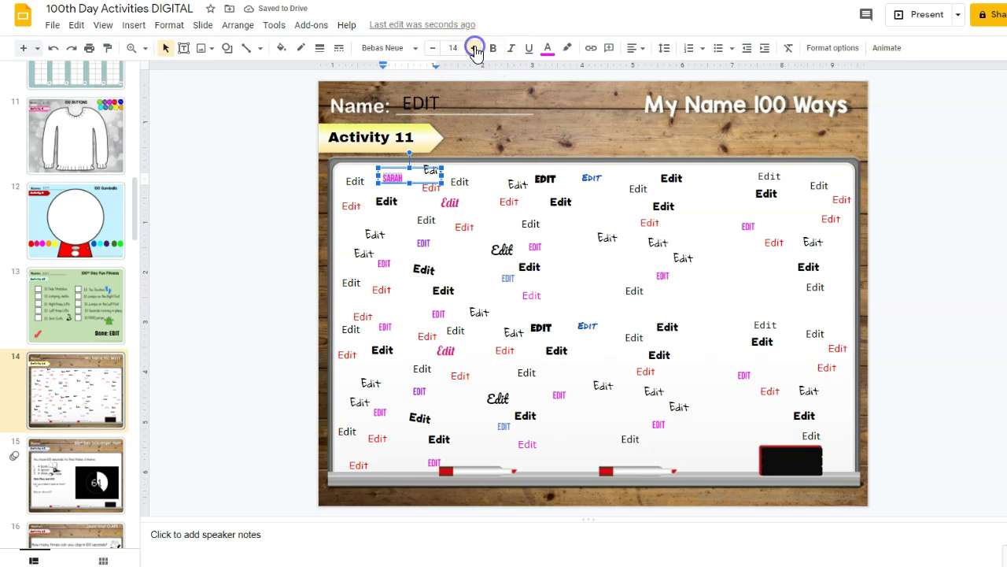
click(415, 49)
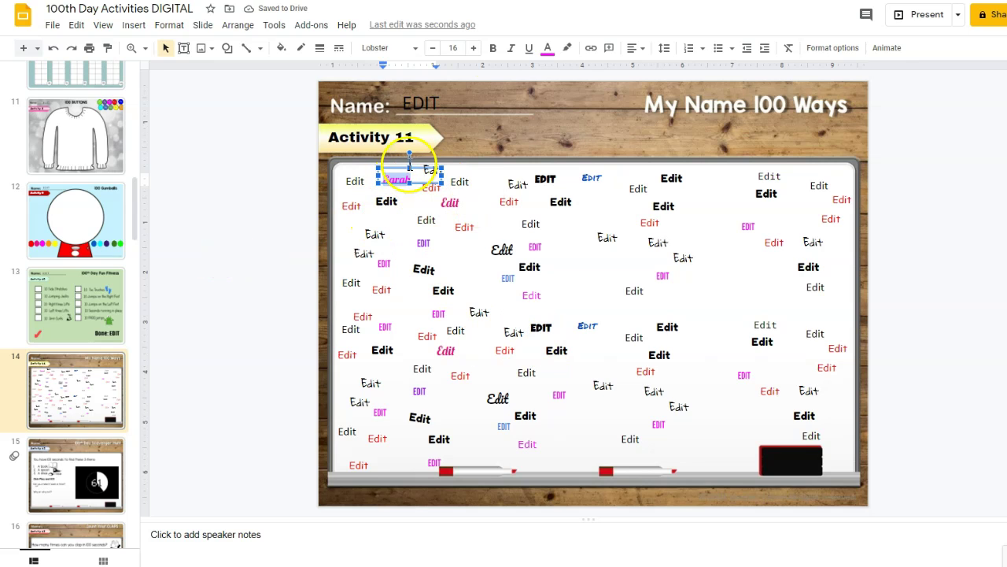
Look through the text colour choices, then move on to the Scavenger Hunt slide
click(548, 48)
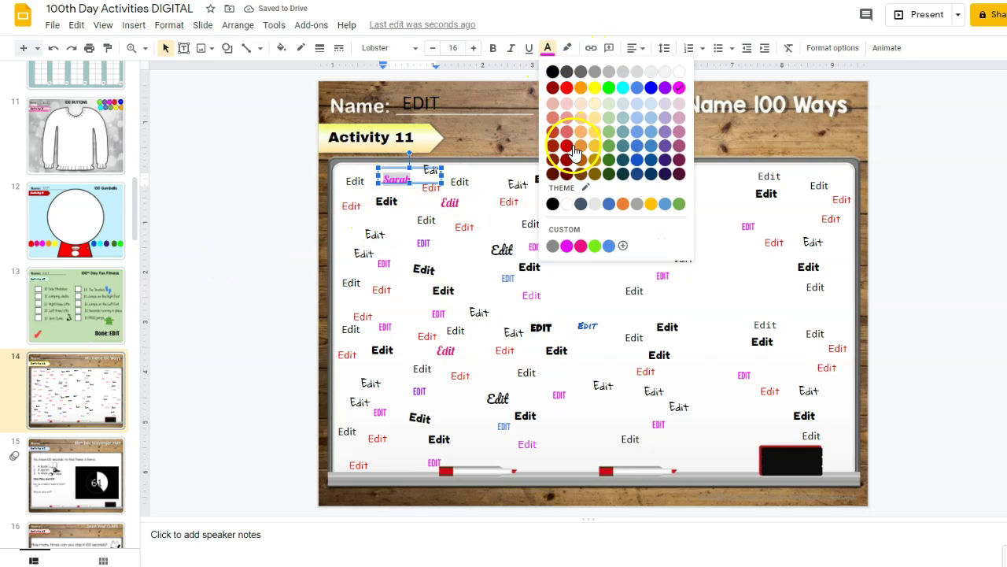
click(268, 181)
key(Page_Down)
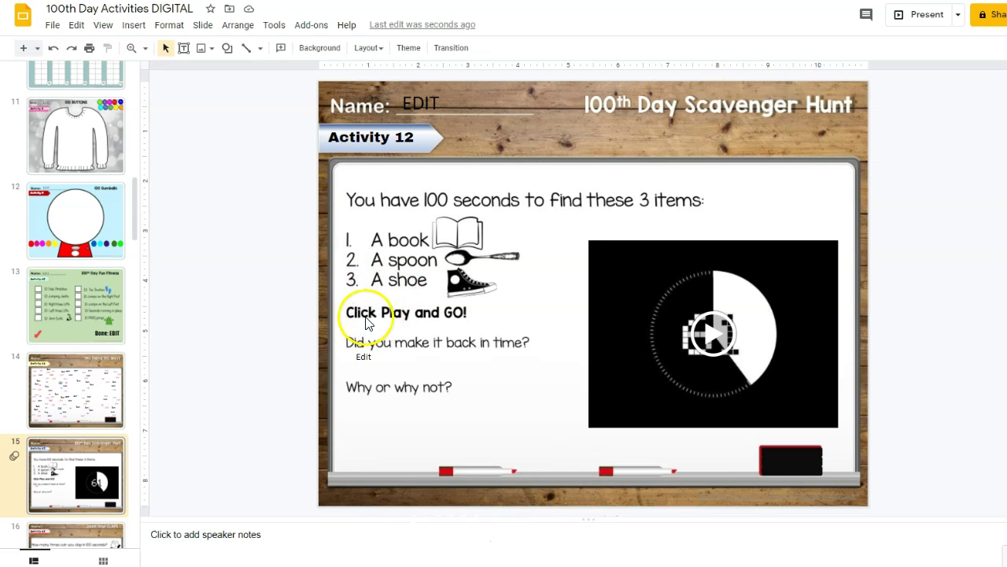
Run the 100-second countdown, select Edit in the answer box, then go to slide 16
click(721, 343)
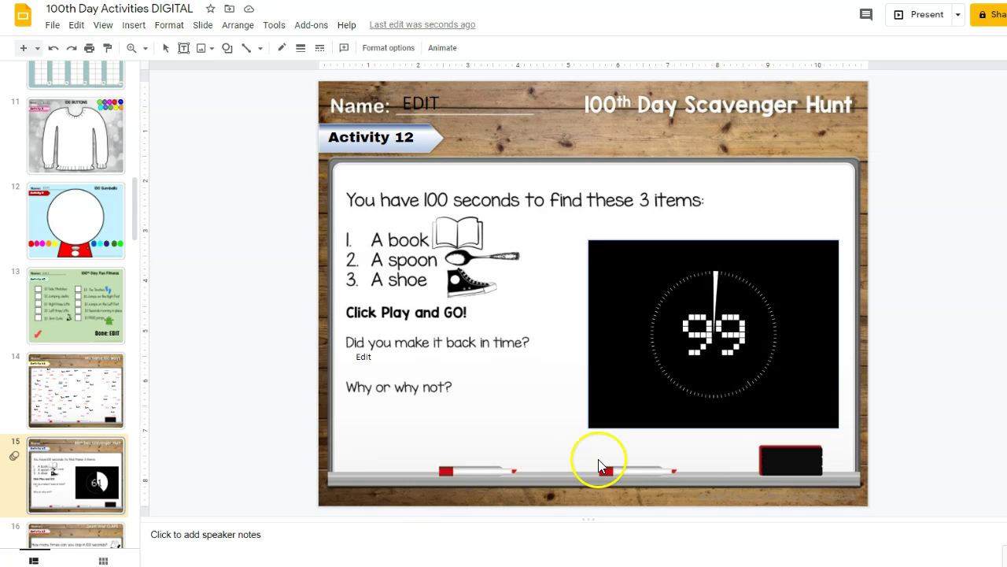
click(364, 359)
drag(374, 358, 334, 355)
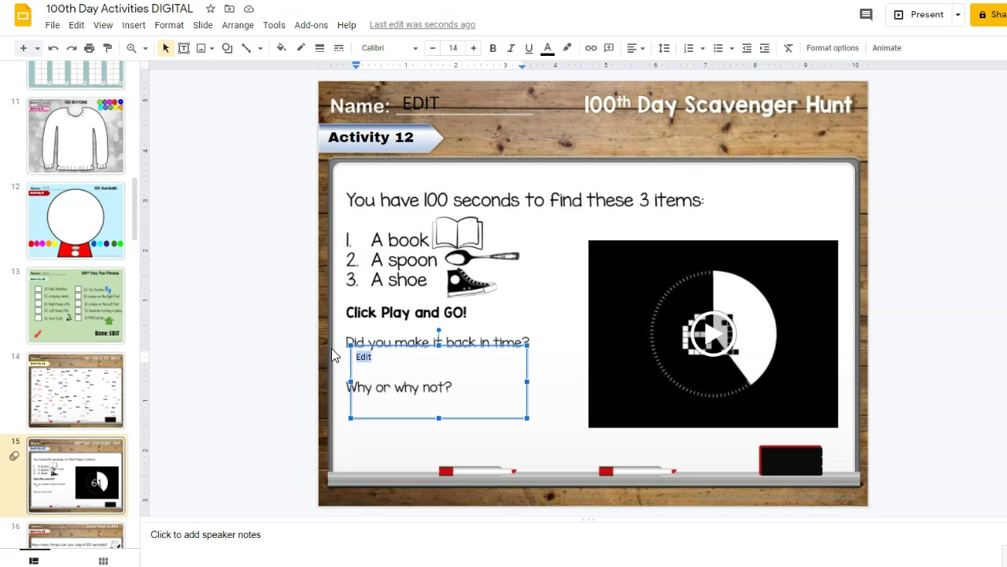
click(397, 388)
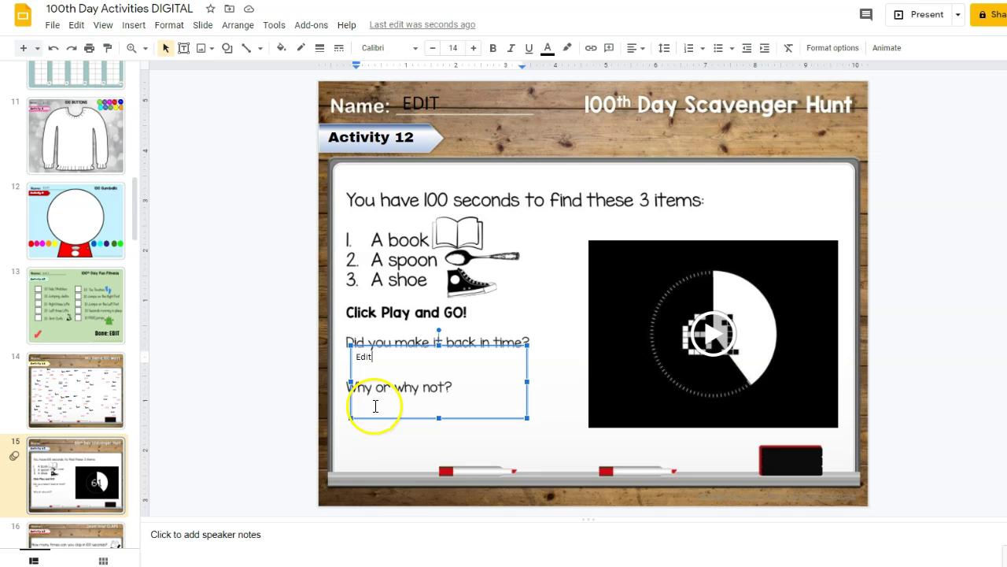
click(75, 535)
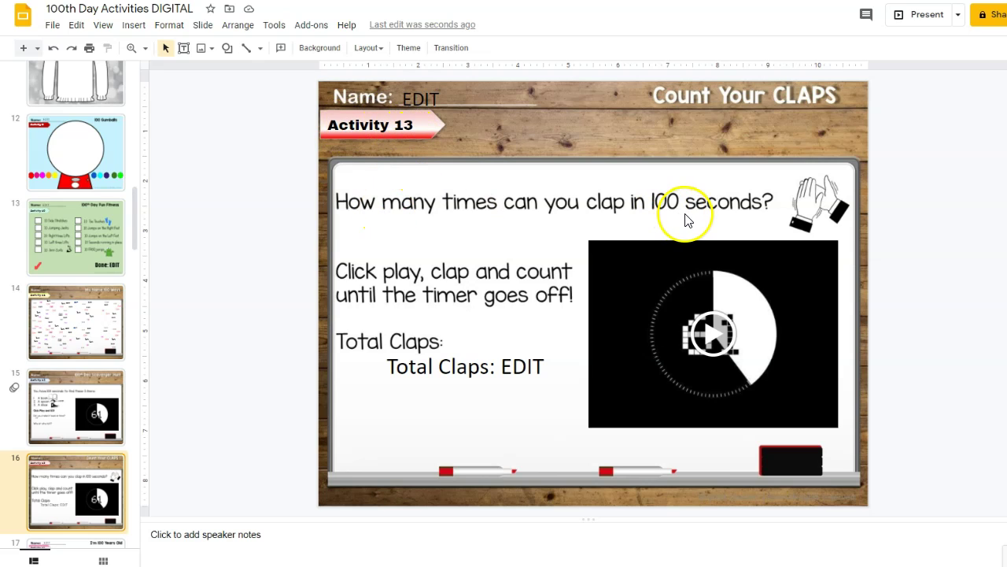
Run the countdown video, then click into the Total Claps: EDIT box to edit its text
click(718, 335)
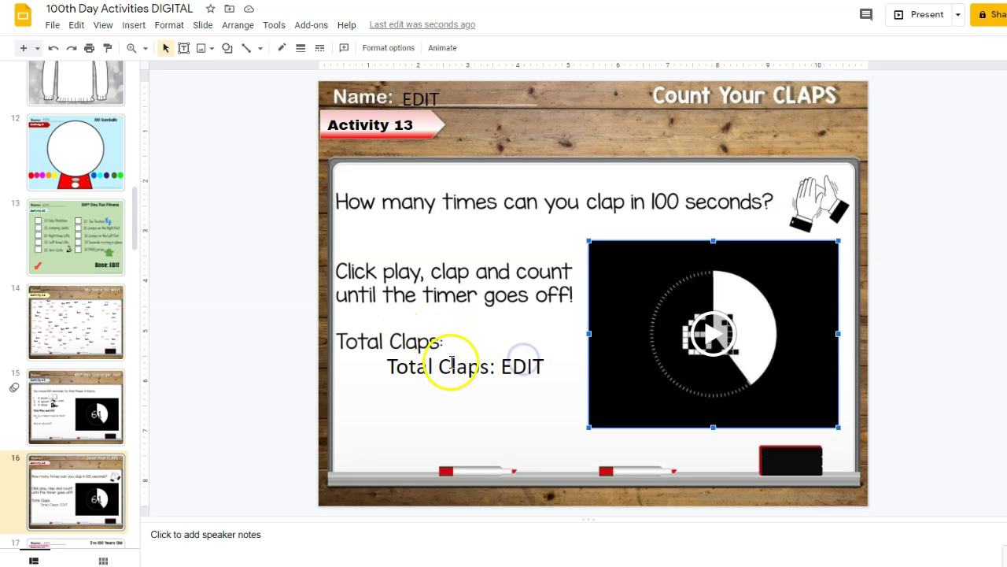
click(522, 370)
click(522, 370)
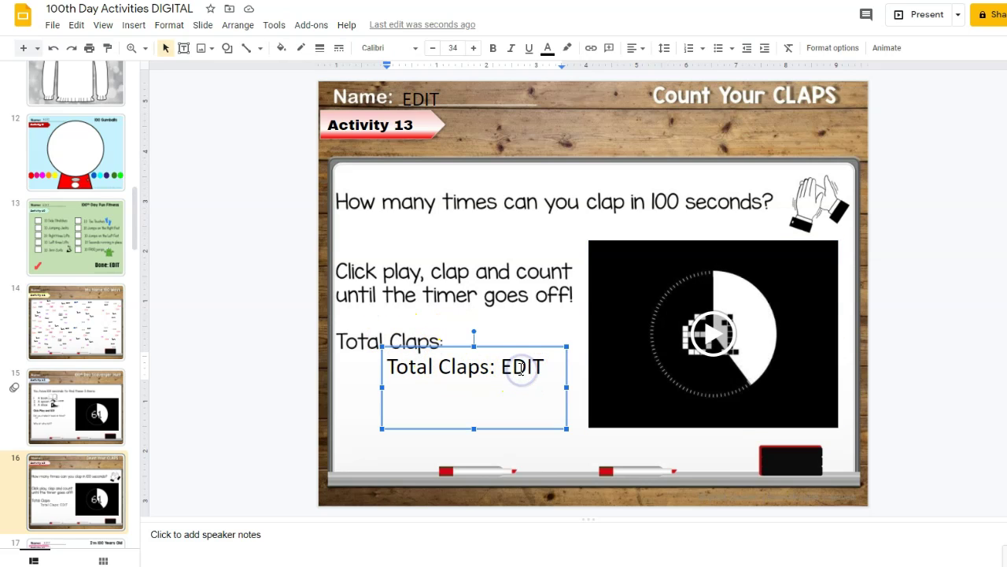